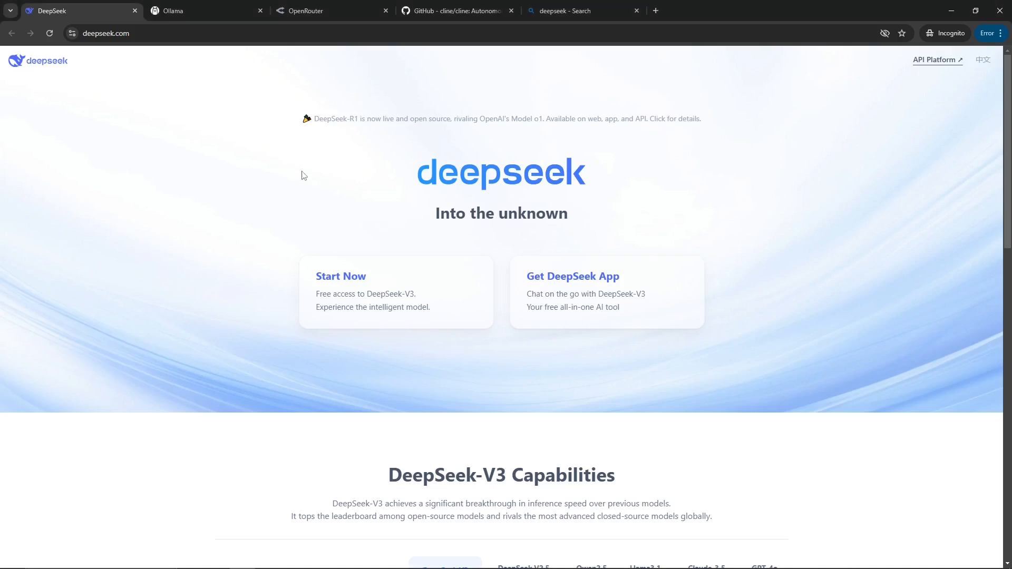
Switch to the Ollama site and open its download page.
{"action": "left_click", "coordinate": [188, 13]}
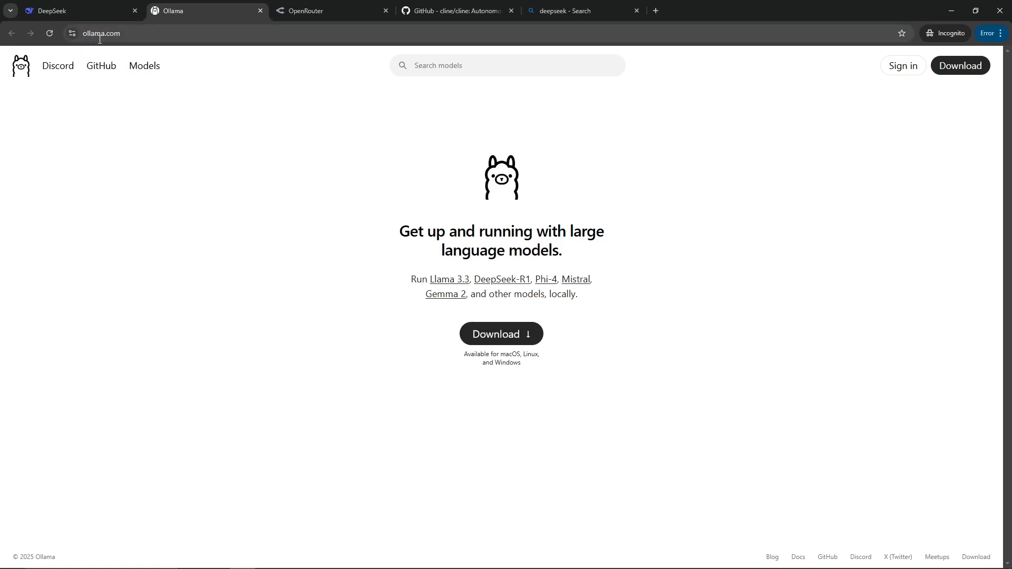
{"action": "left_click", "coordinate": [512, 341]}
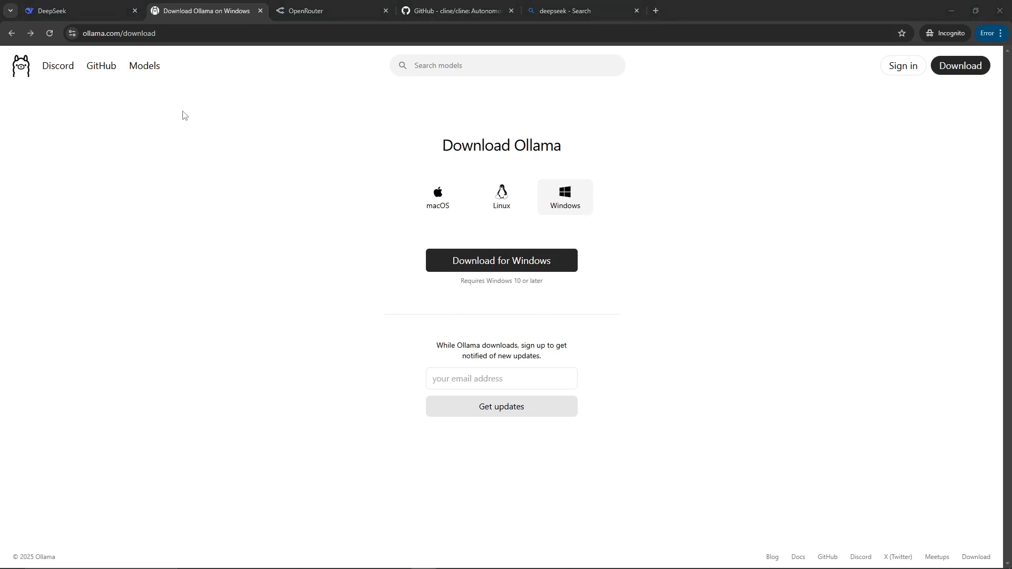
Browse the Ollama models library and open the deepseek-r1 model page.
{"action": "left_click", "coordinate": [140, 69]}
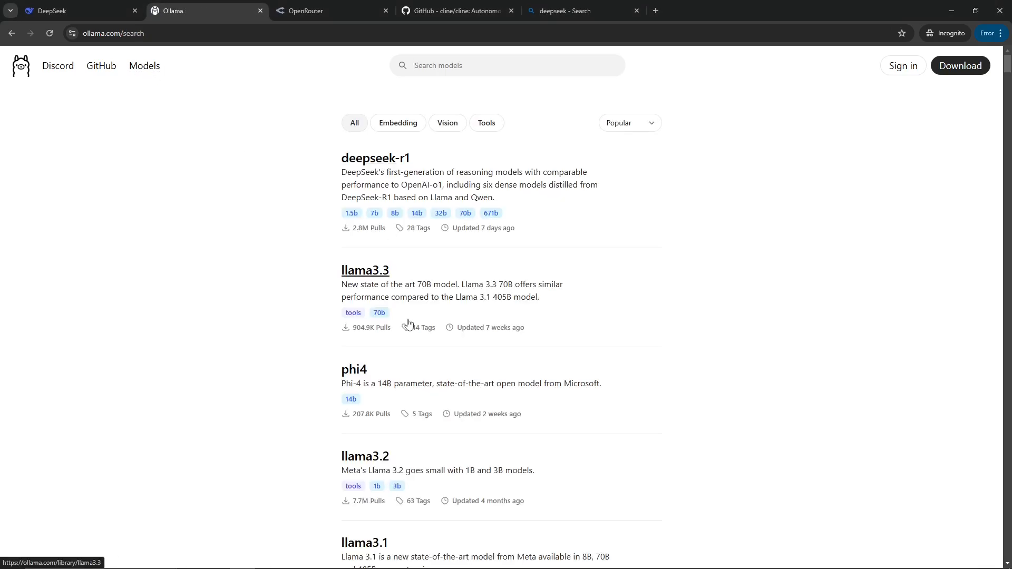
{"action": "scroll", "coordinate": [374, 327], "scroll_direction": "down", "scroll_amount": 18}
{"action": "scroll", "coordinate": [372, 324], "scroll_direction": "down", "scroll_amount": 8}
{"action": "scroll", "coordinate": [363, 321], "scroll_direction": "up", "scroll_amount": 20}
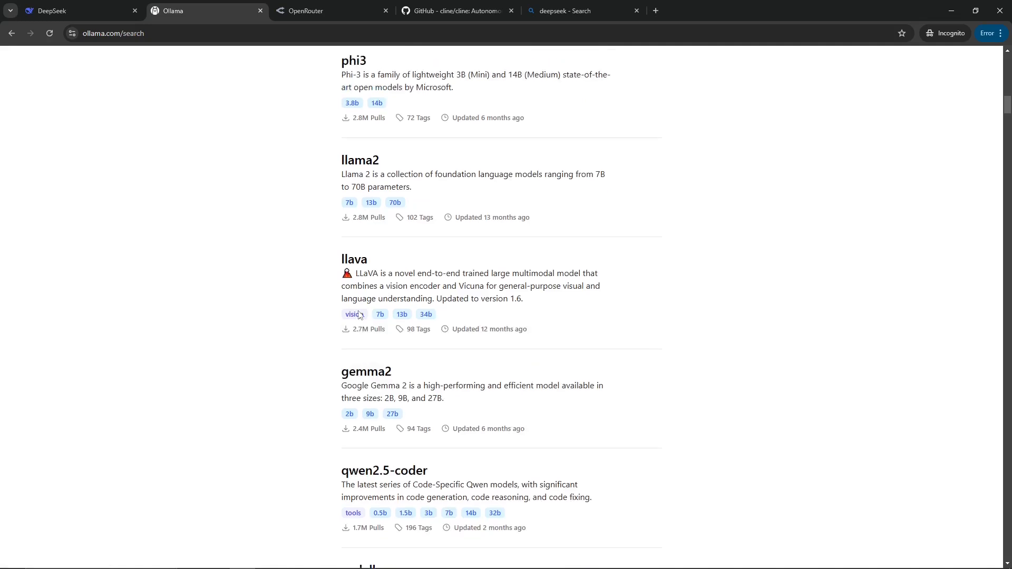
{"action": "scroll", "coordinate": [364, 295], "scroll_direction": "up", "scroll_amount": 1}
{"action": "left_click", "coordinate": [385, 162]}
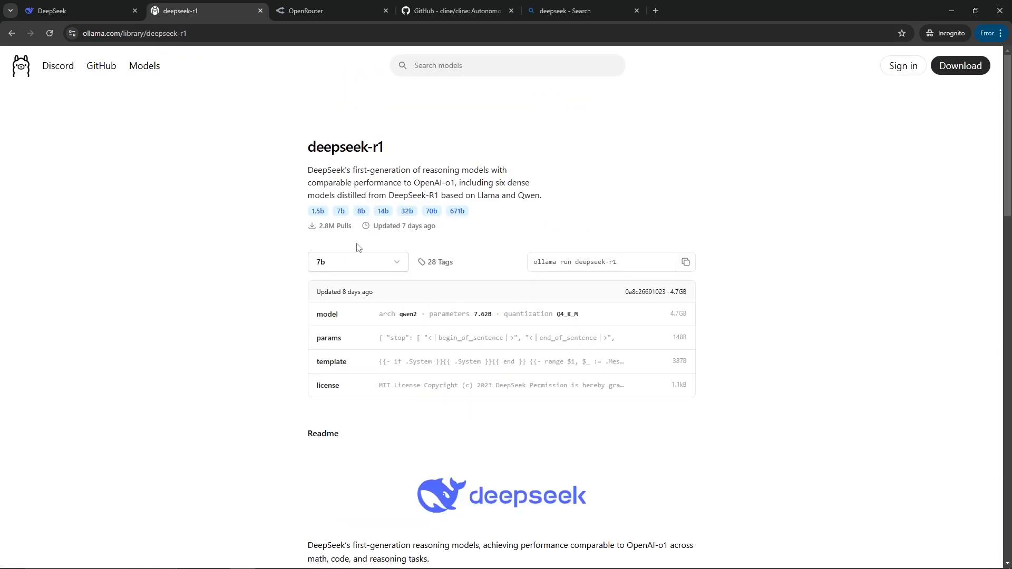
Choose the 32b variant of deepseek-r1 and copy its run command.
{"action": "left_click", "coordinate": [371, 267]}
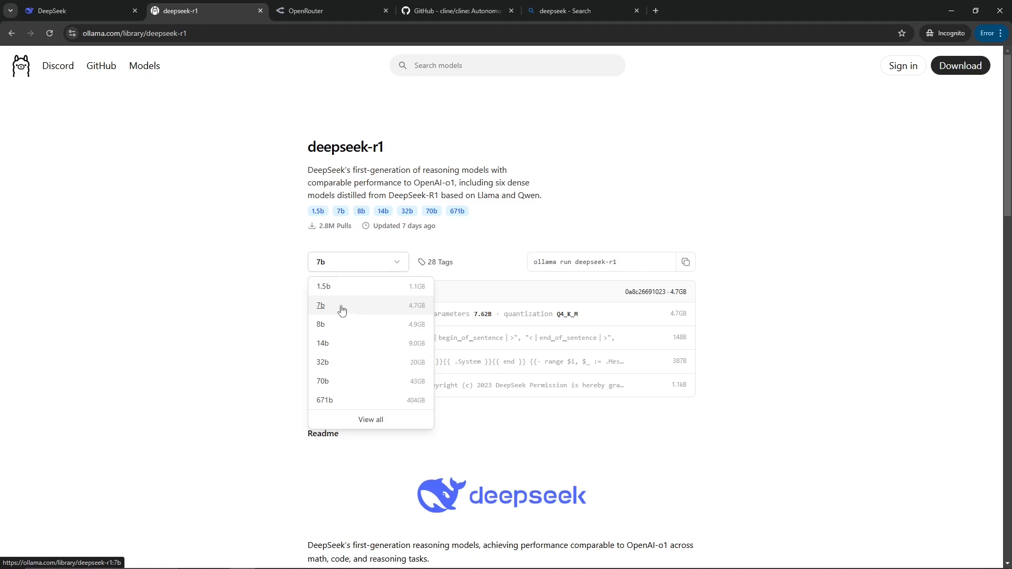
{"action": "left_click", "coordinate": [333, 368]}
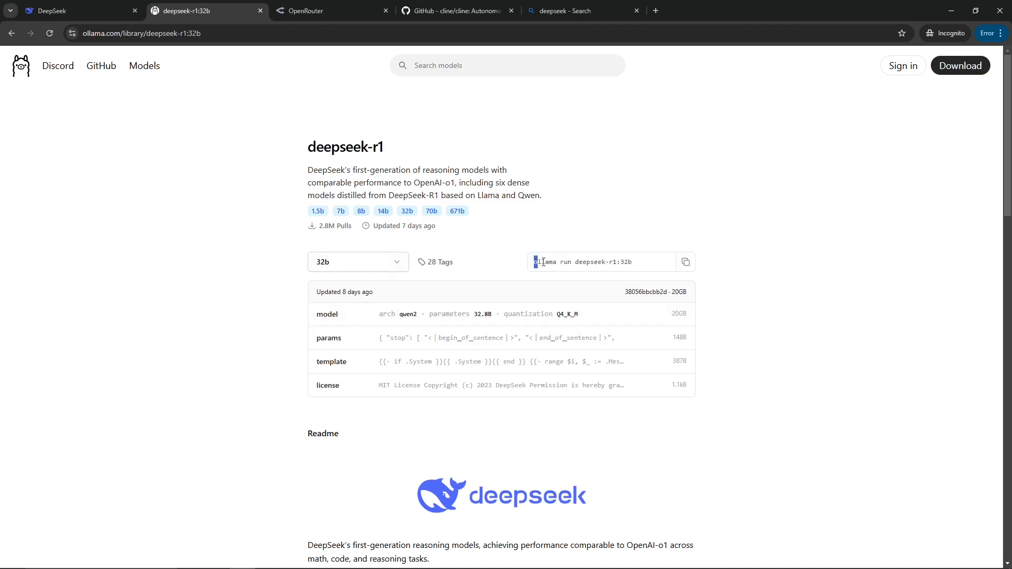
{"action": "left_click_drag", "start_coordinate": [543, 262], "coordinate": [636, 263]}
{"action": "left_click", "coordinate": [812, 313]}
{"action": "left_click", "coordinate": [686, 262]}
Open a Command Prompt and run ollama run deepseek-r1:32b.
{"action": "key", "text": "super+r"}
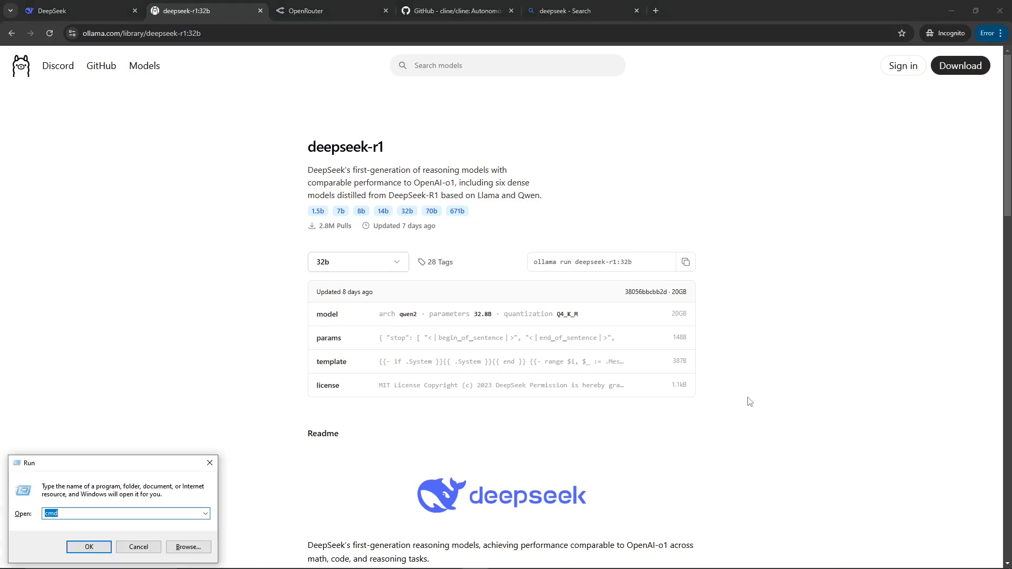
{"action": "key", "text": "Return"}
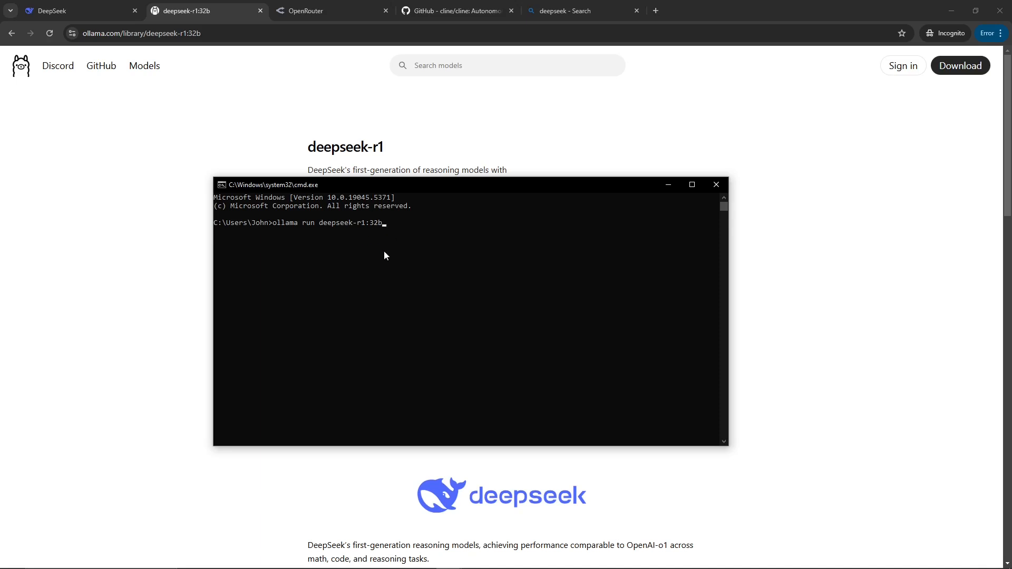
{"action": "left_click", "coordinate": [428, 265]}
{"action": "key", "text": "Return"}
{"action": "key", "text": "Return"}
{"action": "left_click_drag", "start_coordinate": [392, 274], "coordinate": [238, 223]}
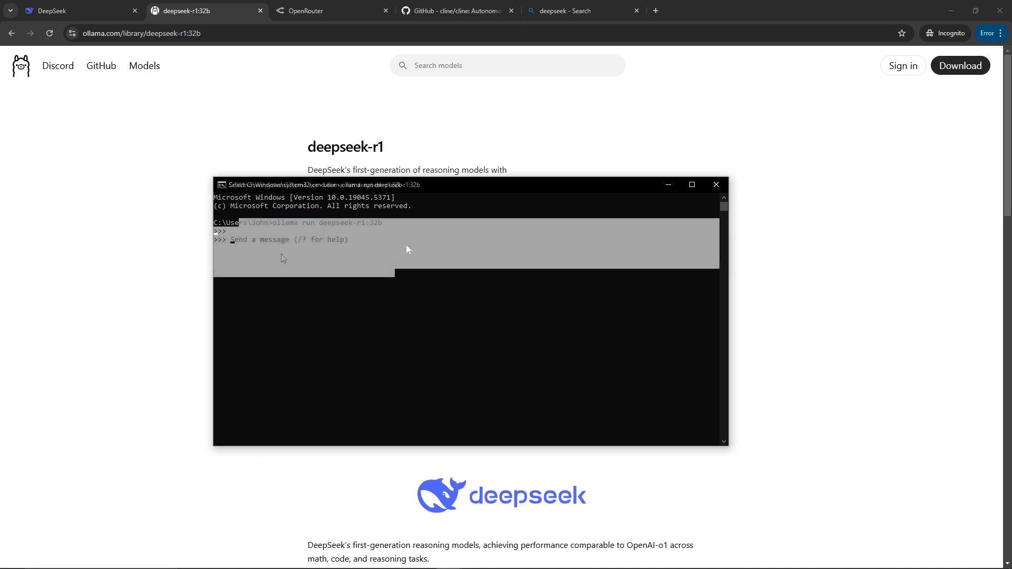
{"action": "left_click", "coordinate": [346, 290]}
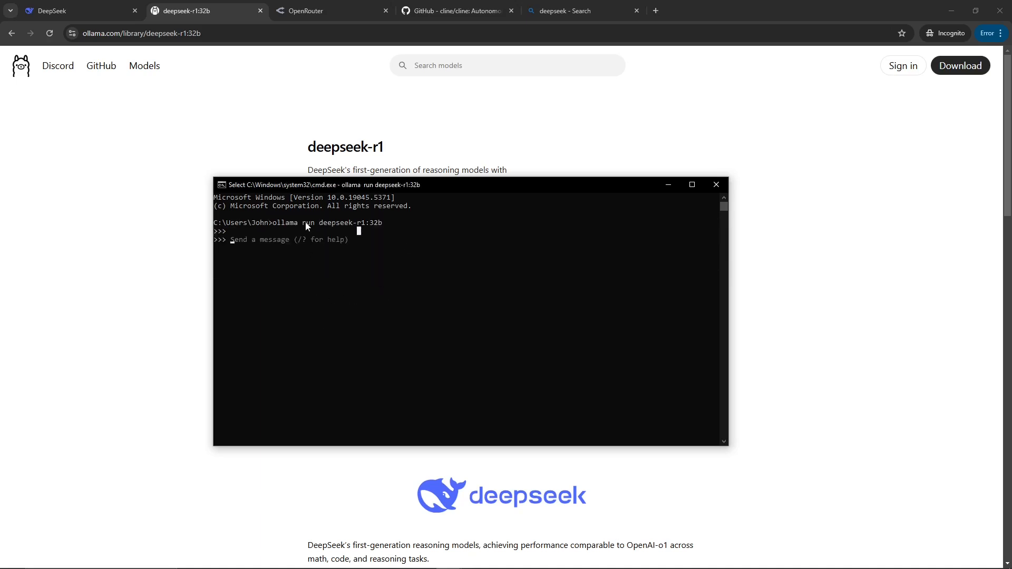
{"action": "left_click_drag", "start_coordinate": [305, 224], "coordinate": [353, 238]}
{"action": "left_click", "coordinate": [371, 301]}
{"action": "left_click_drag", "start_coordinate": [321, 223], "coordinate": [379, 232]}
{"action": "left_click", "coordinate": [380, 306]}
{"action": "left_click", "coordinate": [133, 280]}
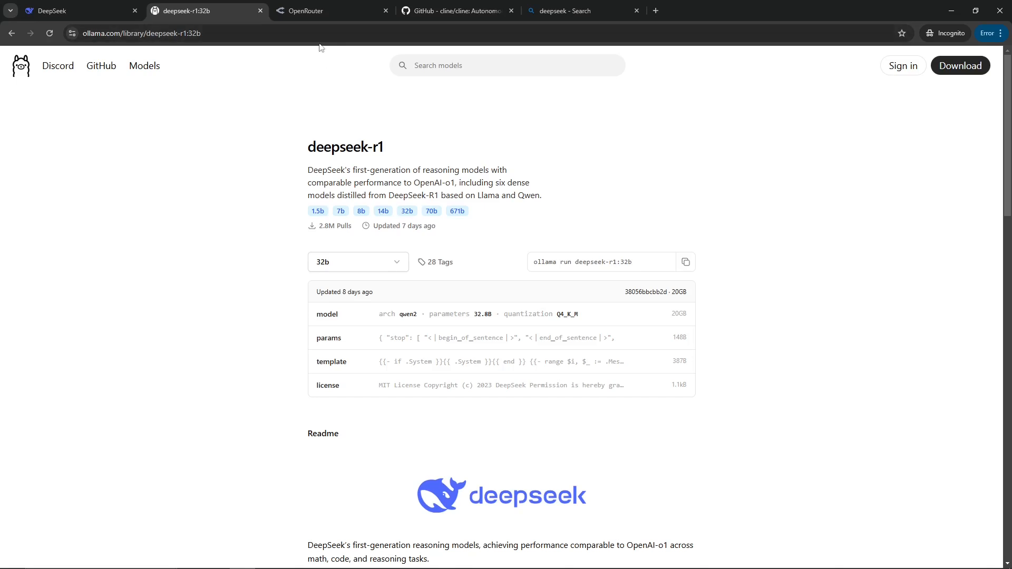
Switch to OpenRouter and review the app showcase rankings for this month.
{"action": "left_click", "coordinate": [320, 10]}
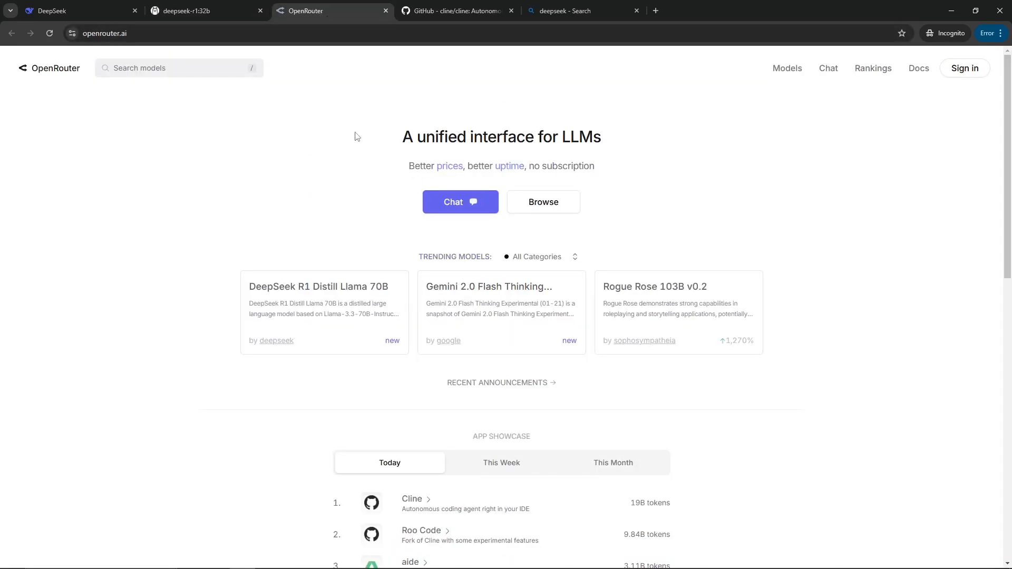
{"action": "left_click_drag", "start_coordinate": [417, 138], "coordinate": [591, 139]}
{"action": "left_click", "coordinate": [639, 167]}
{"action": "scroll", "coordinate": [532, 270], "scroll_direction": "down", "scroll_amount": 2}
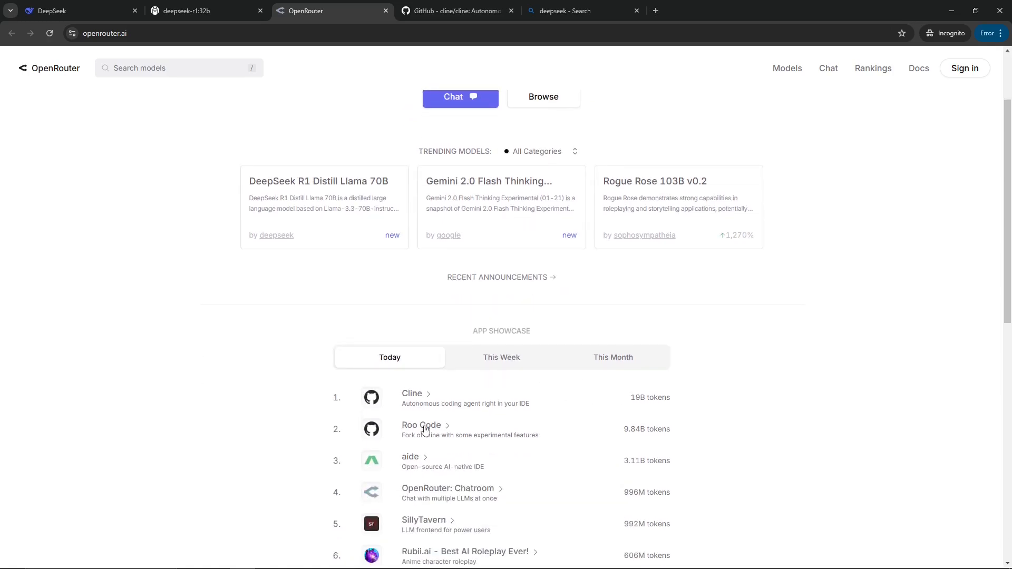
{"action": "scroll", "coordinate": [422, 425], "scroll_direction": "down", "scroll_amount": 2}
{"action": "scroll", "coordinate": [406, 324], "scroll_direction": "down", "scroll_amount": 3}
{"action": "scroll", "coordinate": [522, 276], "scroll_direction": "up", "scroll_amount": 2}
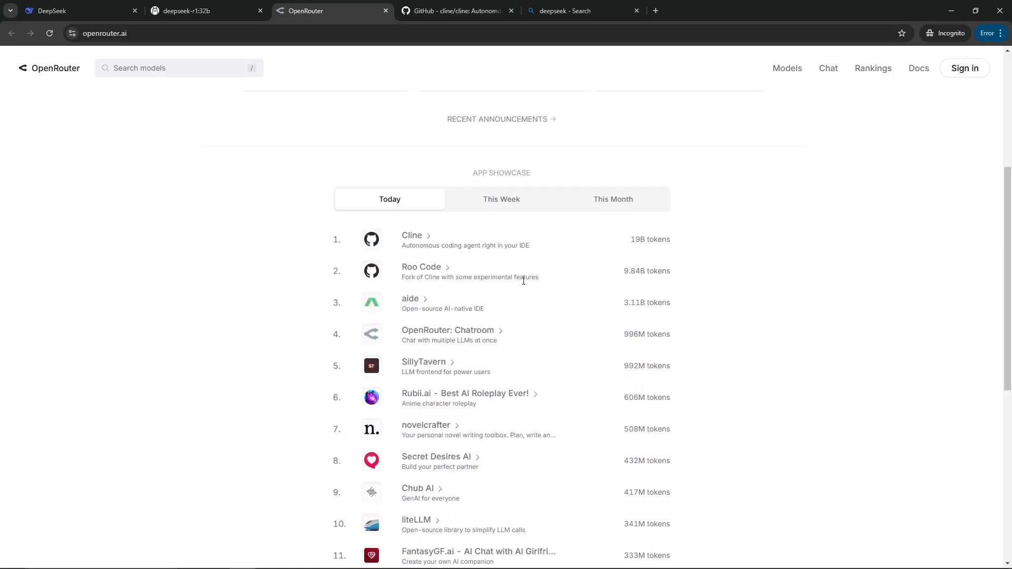
{"action": "scroll", "coordinate": [549, 278], "scroll_direction": "up", "scroll_amount": 3}
{"action": "scroll", "coordinate": [423, 445], "scroll_direction": "down", "scroll_amount": 2}
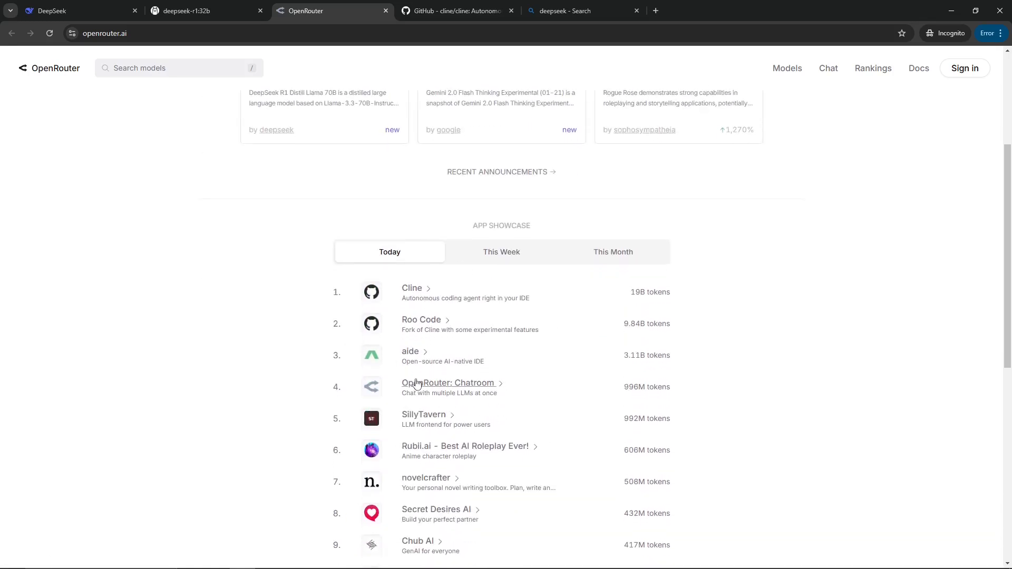
{"action": "left_click", "coordinate": [626, 255]}
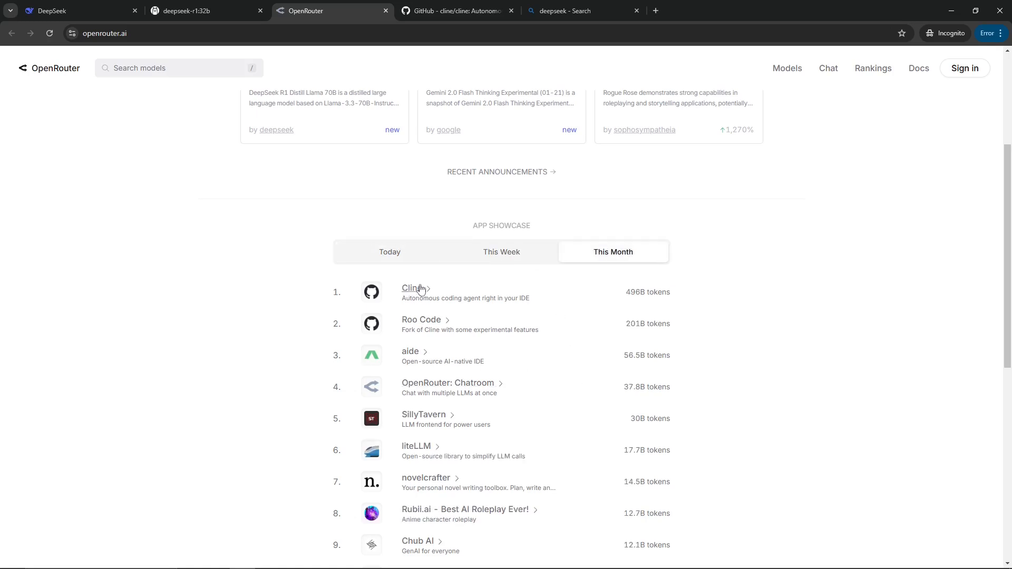
{"action": "triple_click", "coordinate": [628, 291]}
{"action": "scroll", "coordinate": [515, 435], "scroll_direction": "up", "scroll_amount": 4}
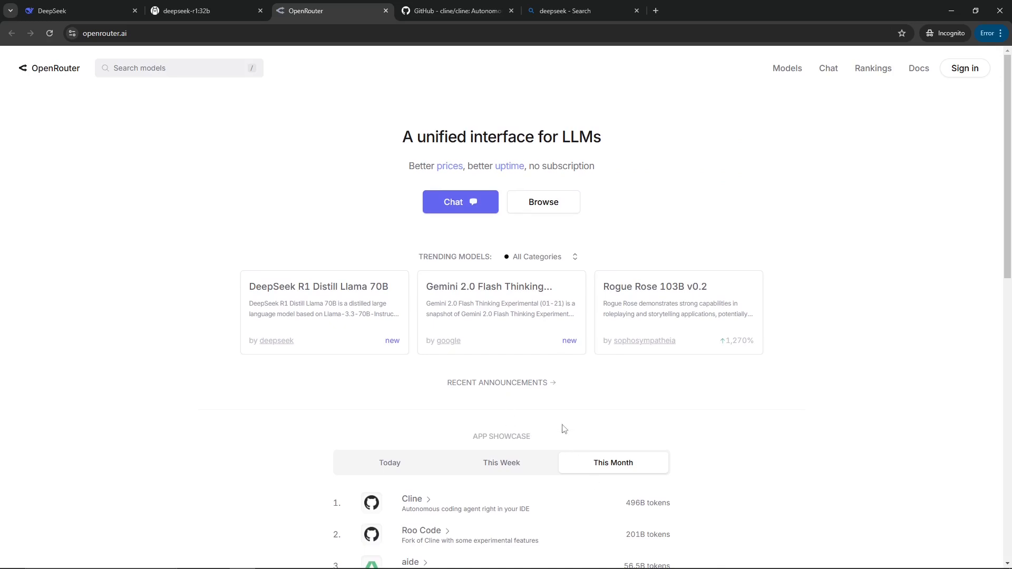
{"action": "scroll", "coordinate": [422, 266], "scroll_direction": "down", "scroll_amount": 3}
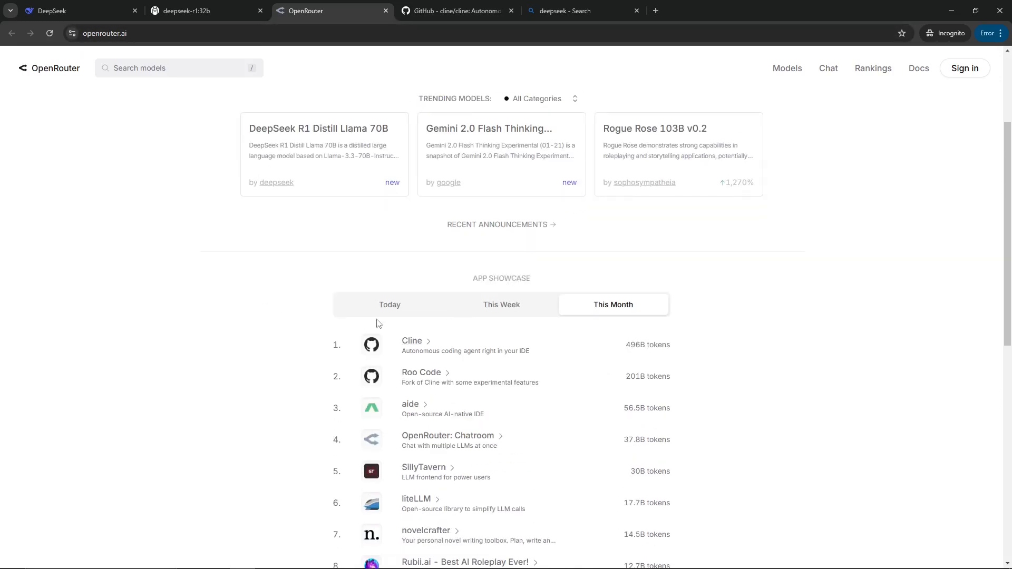
{"action": "scroll", "coordinate": [380, 321], "scroll_direction": "up", "scroll_amount": 3}
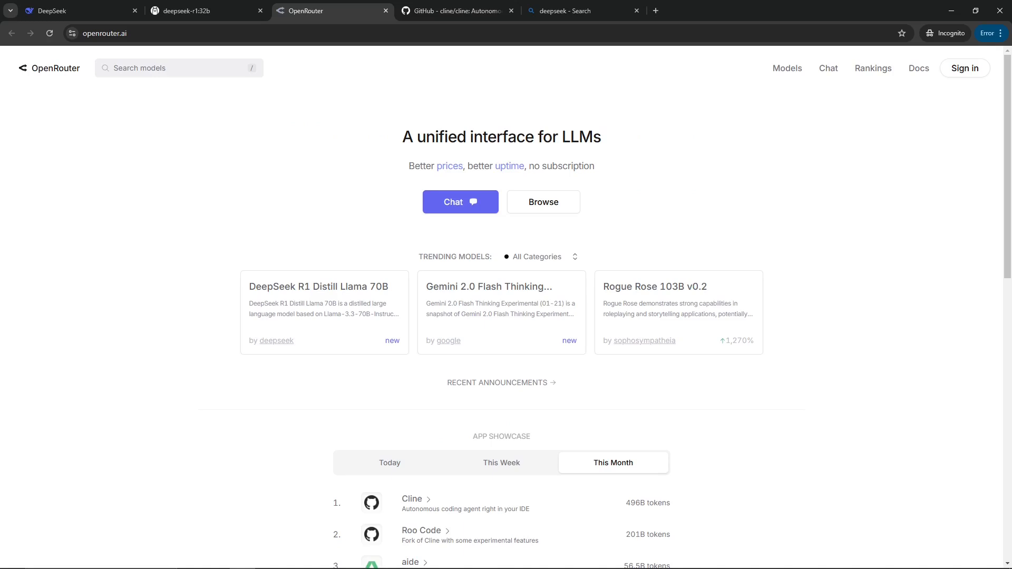
Open the OpenRouter account credits page, then the API keys page.
{"action": "left_click", "coordinate": [951, 69]}
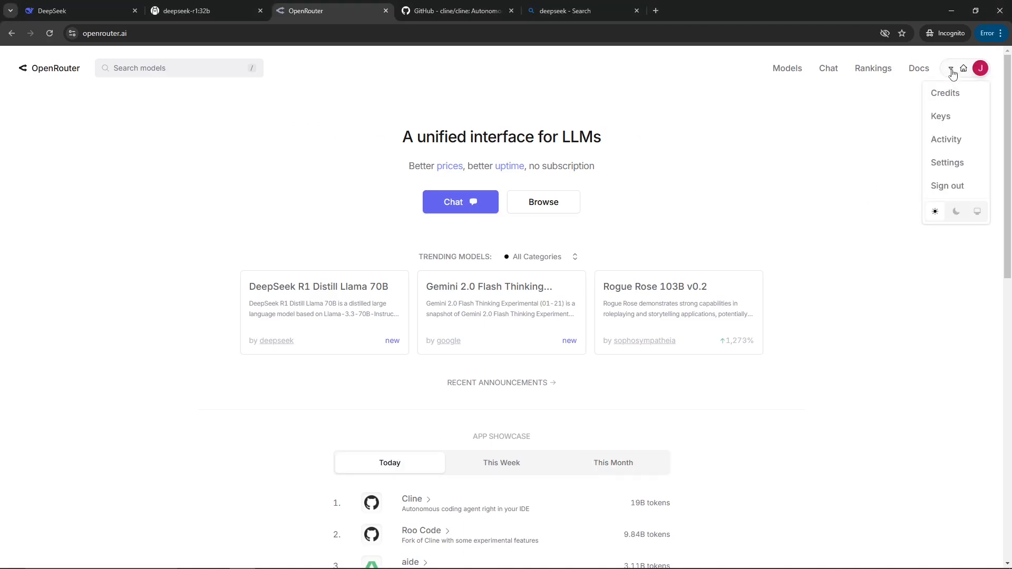
{"action": "left_click", "coordinate": [946, 95]}
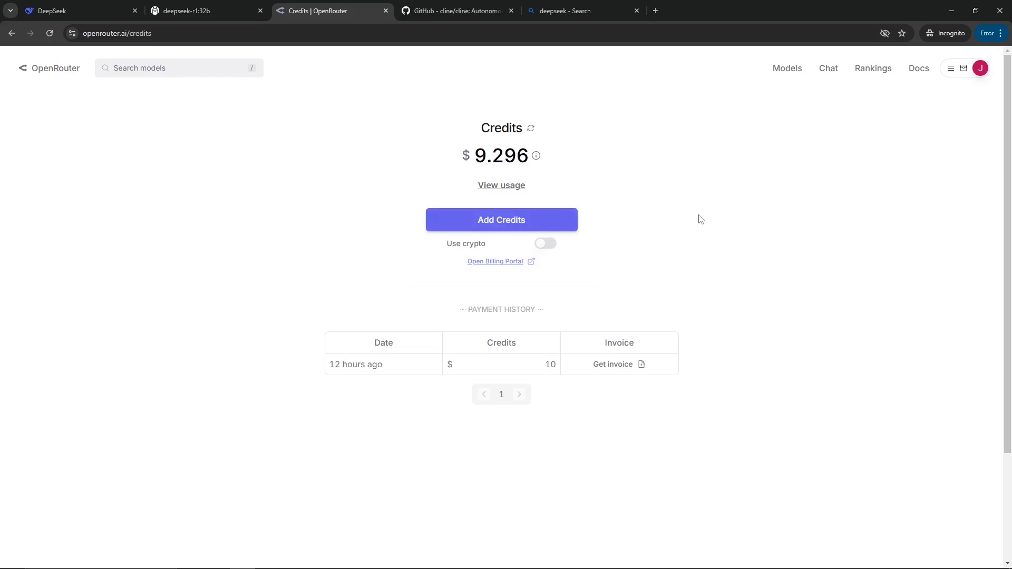
{"action": "left_click", "coordinate": [952, 69]}
{"action": "left_click", "coordinate": [940, 120]}
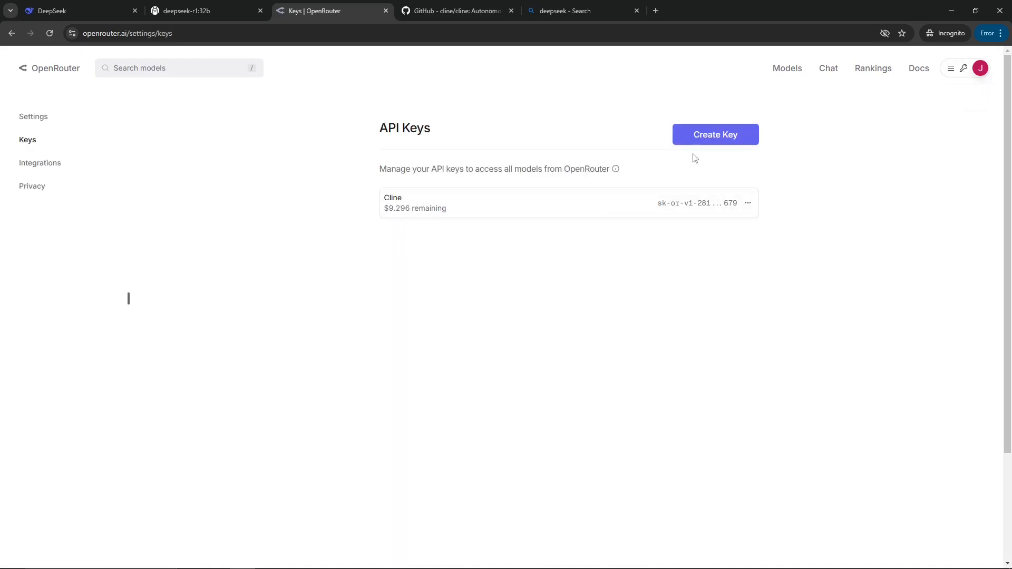
{"action": "left_click", "coordinate": [710, 144]}
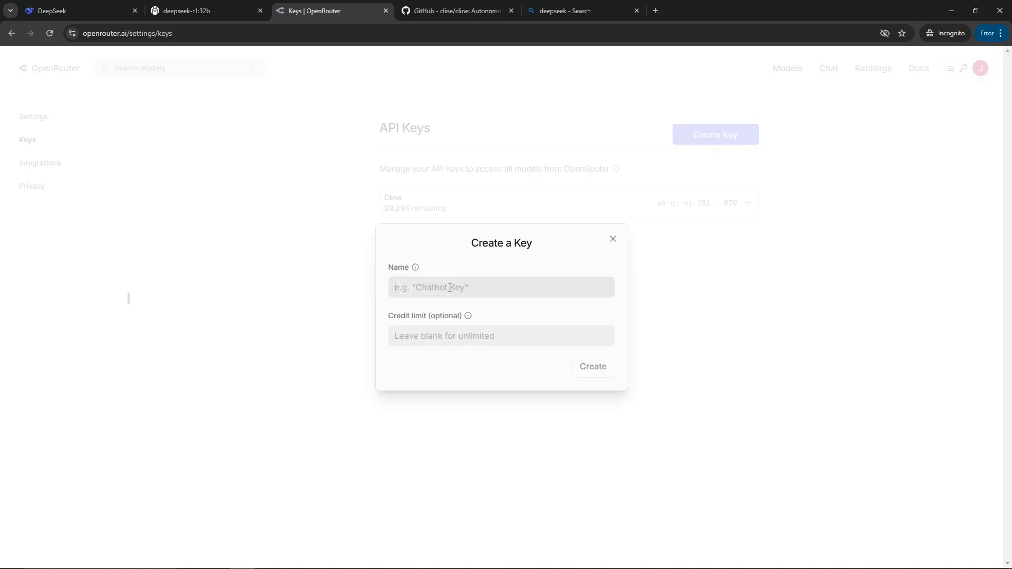
{"action": "left_click", "coordinate": [416, 335]}
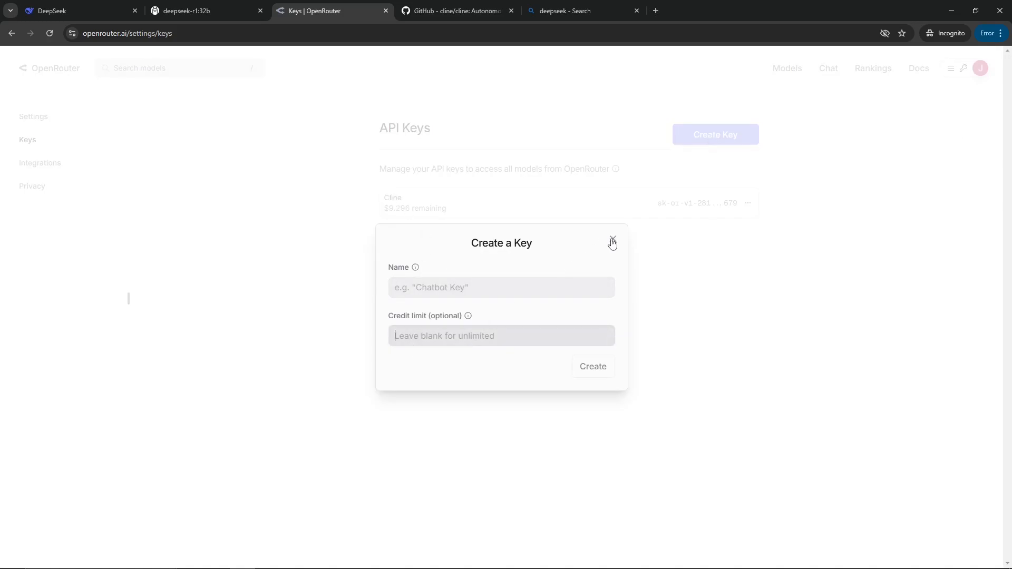
{"action": "mouse_move", "coordinate": [468, 316]}
{"action": "left_click", "coordinate": [613, 240]}
Switch to the cline GitHub repository and read through its README.
{"action": "left_click", "coordinate": [453, 11]}
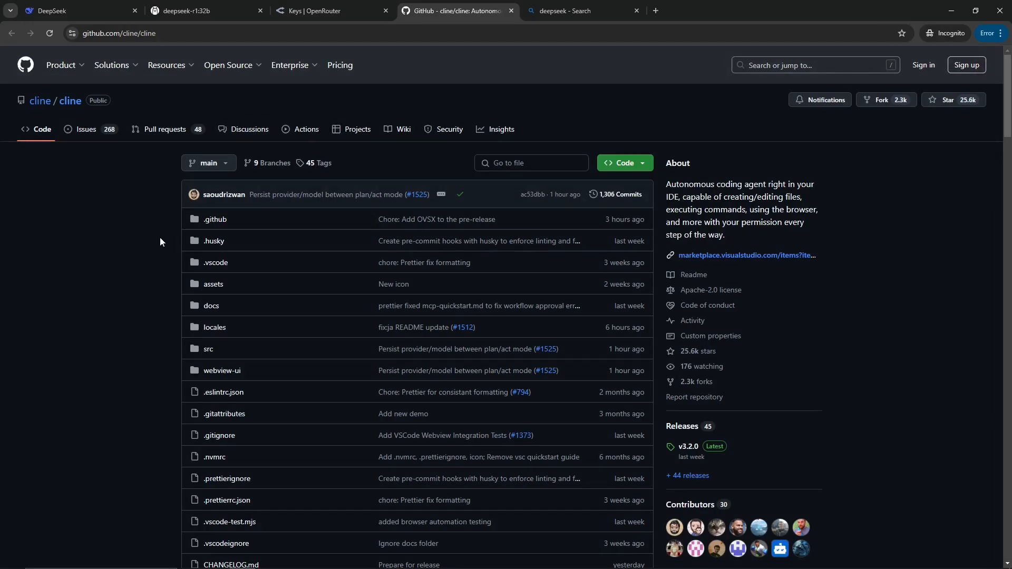
{"action": "scroll", "coordinate": [195, 348], "scroll_direction": "down", "scroll_amount": 10}
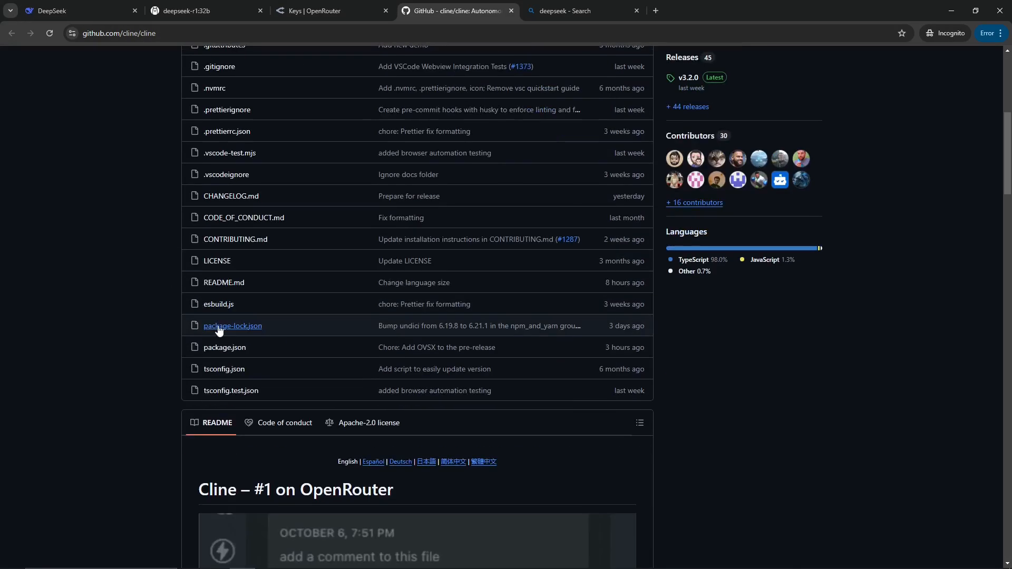
{"action": "scroll", "coordinate": [124, 284], "scroll_direction": "down", "scroll_amount": 2}
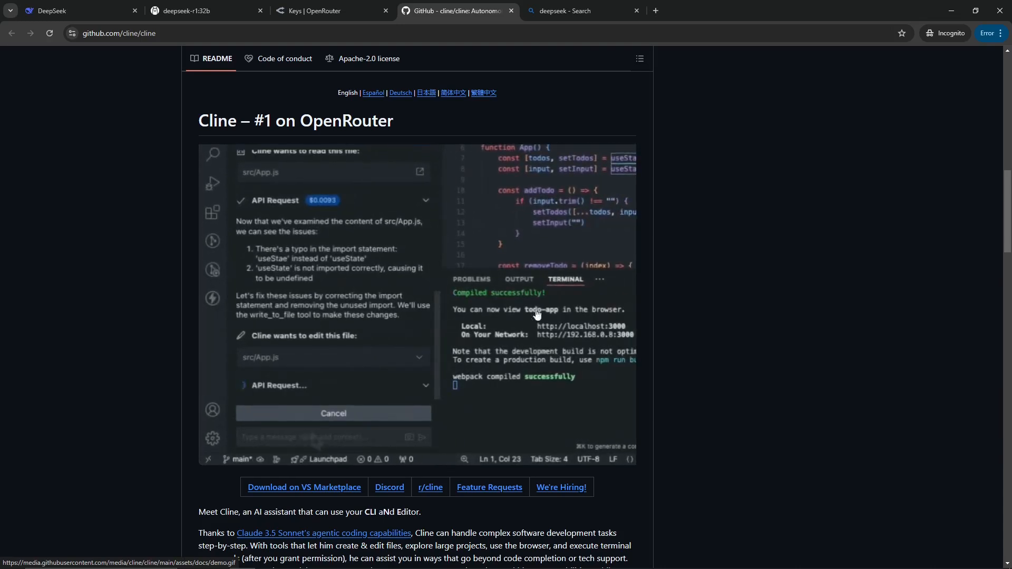
{"action": "scroll", "coordinate": [324, 352], "scroll_direction": "down", "scroll_amount": 9}
{"action": "scroll", "coordinate": [324, 352], "scroll_direction": "down", "scroll_amount": 3}
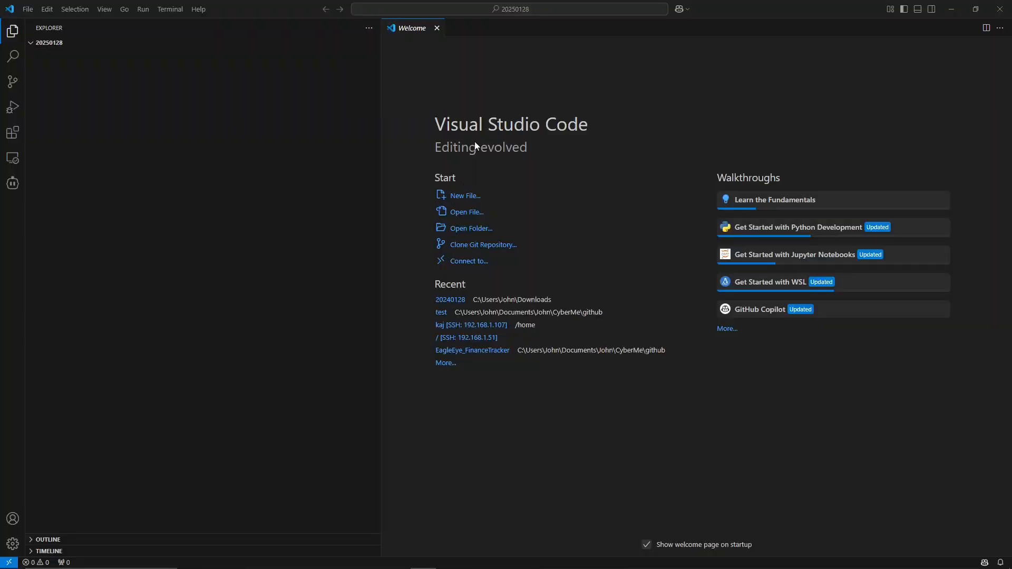
{"action": "left_click", "coordinate": [28, 9]}
{"action": "mouse_move", "coordinate": [47, 9]}
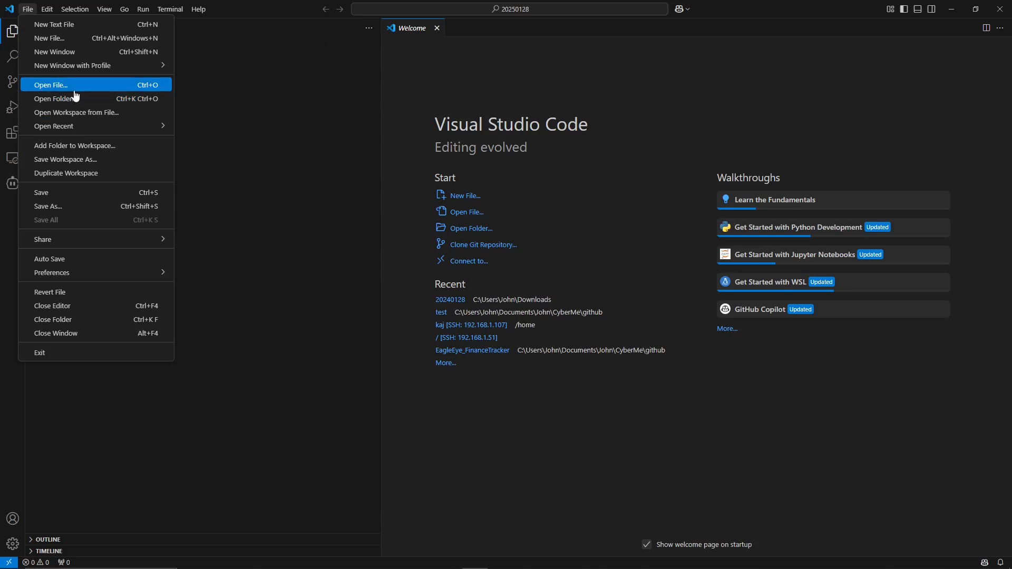
{"action": "left_click", "coordinate": [286, 197]}
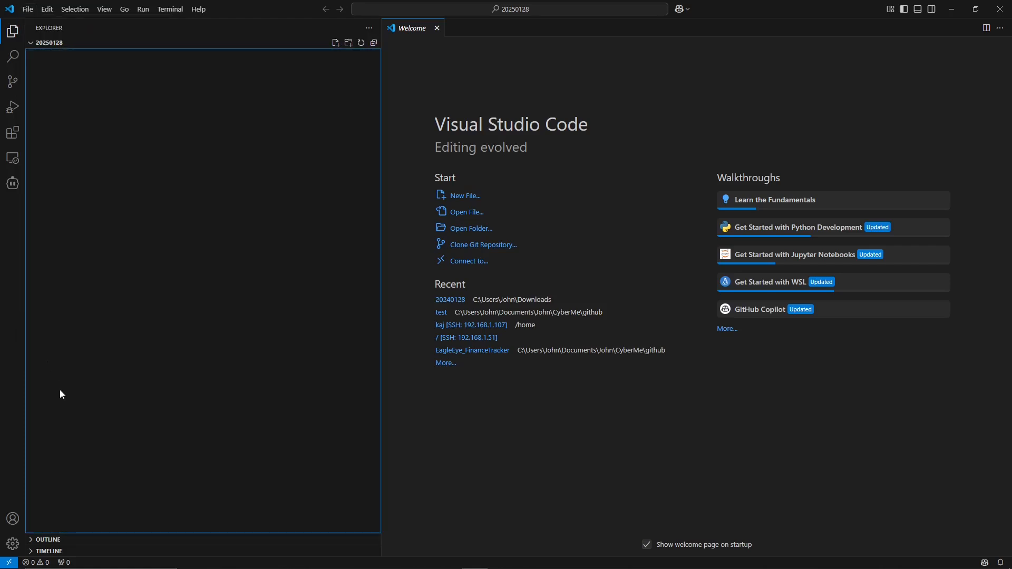
Open the Extensions view in VS Code and search the marketplace for cline.
{"action": "left_click", "coordinate": [11, 543]}
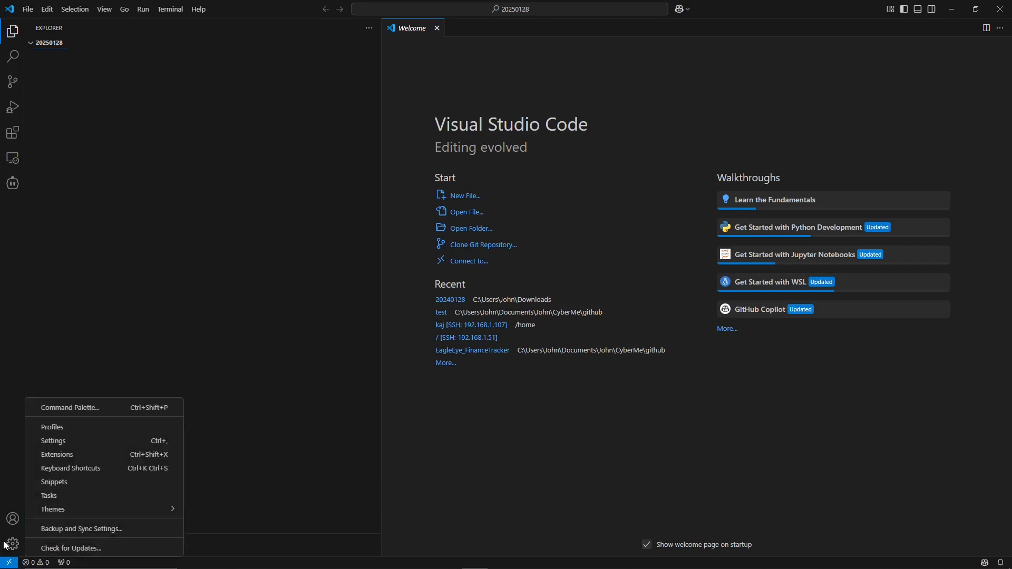
{"action": "left_click", "coordinate": [63, 455]}
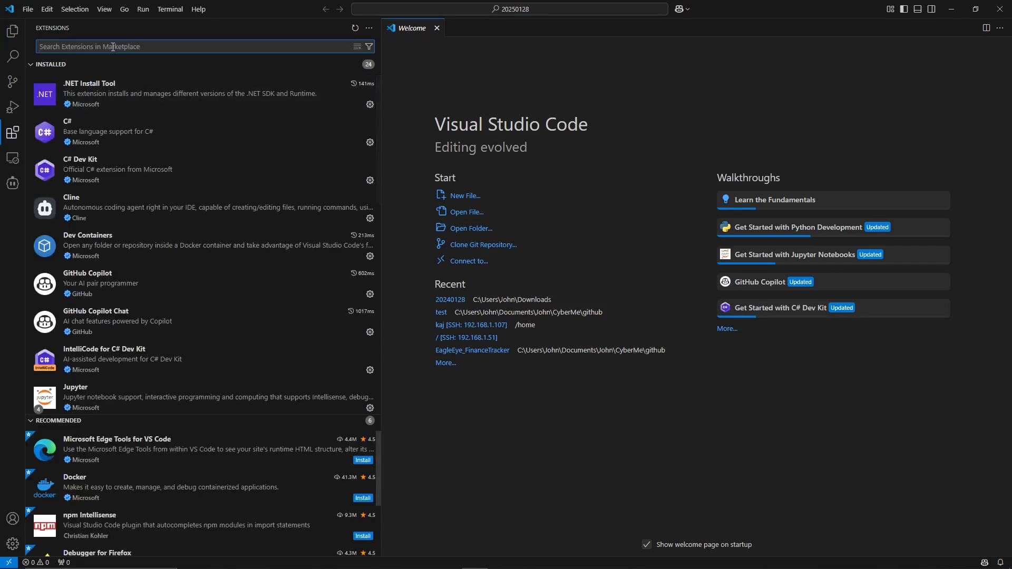
{"action": "type", "text": "d"}
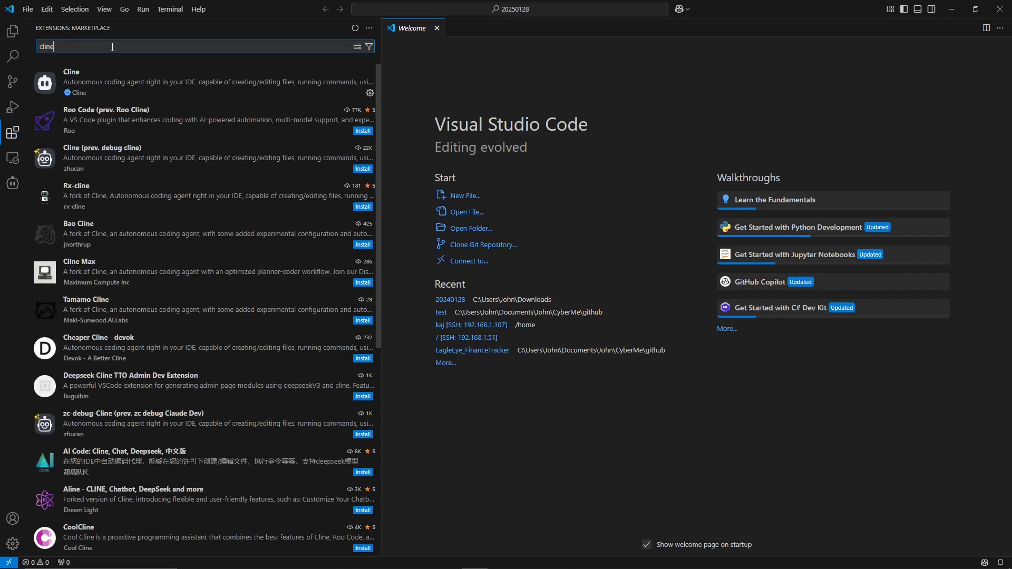
Open the installed Cline extension's details and then the Cline side panel.
{"action": "left_click", "coordinate": [117, 89]}
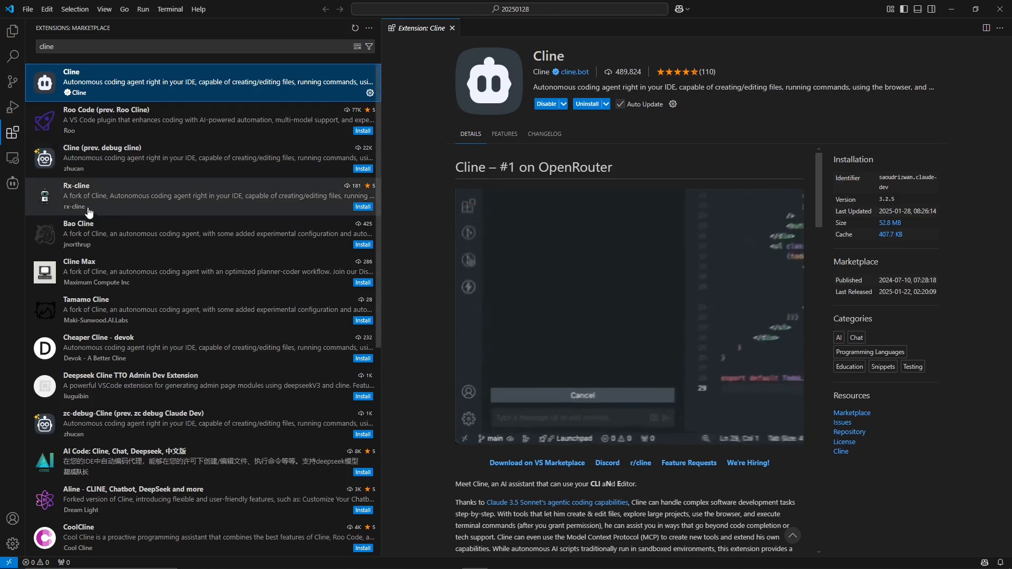
{"action": "left_click", "coordinate": [14, 186]}
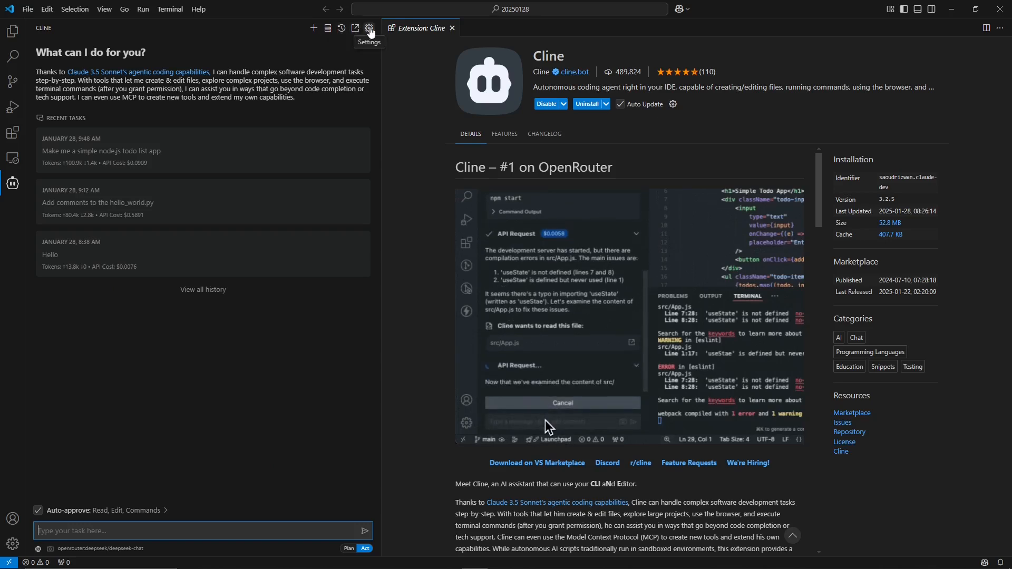
Open Cline's settings and switch the API provider to Ollama with model ID deepseek-r1:32b, then save.
{"action": "left_click", "coordinate": [369, 28]}
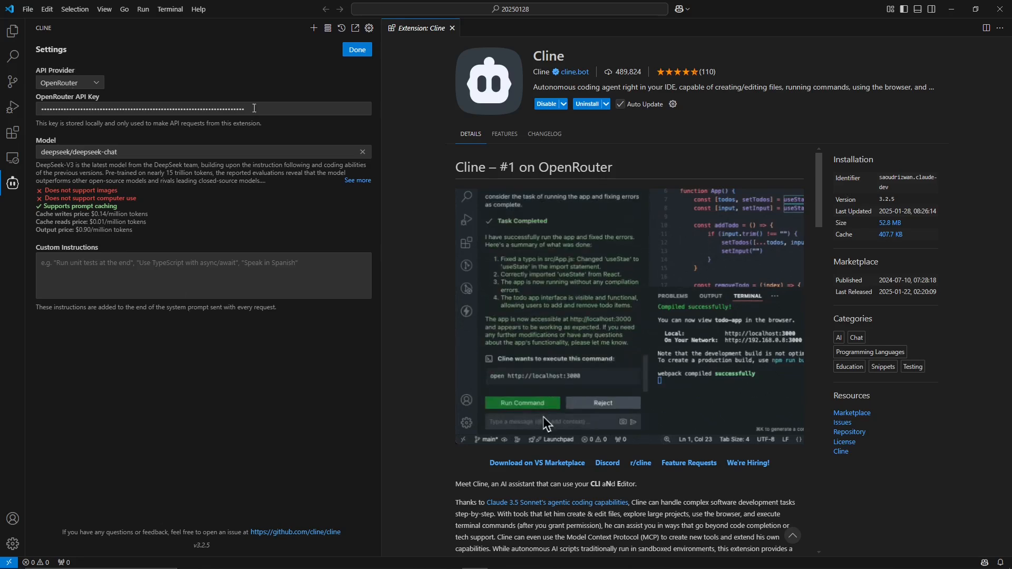
{"action": "left_click_drag", "start_coordinate": [254, 108], "coordinate": [46, 108]}
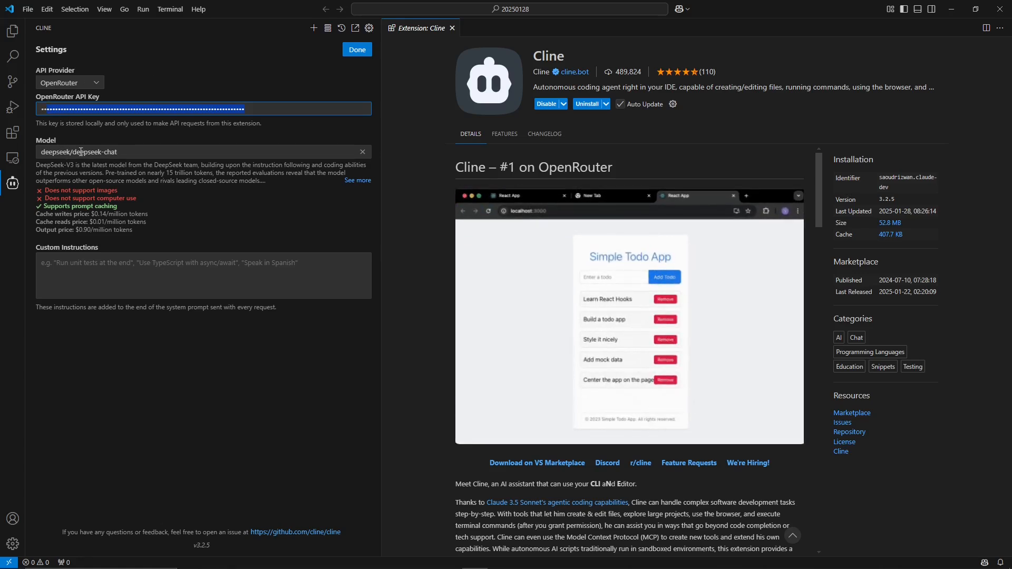
{"action": "left_click", "coordinate": [75, 84]}
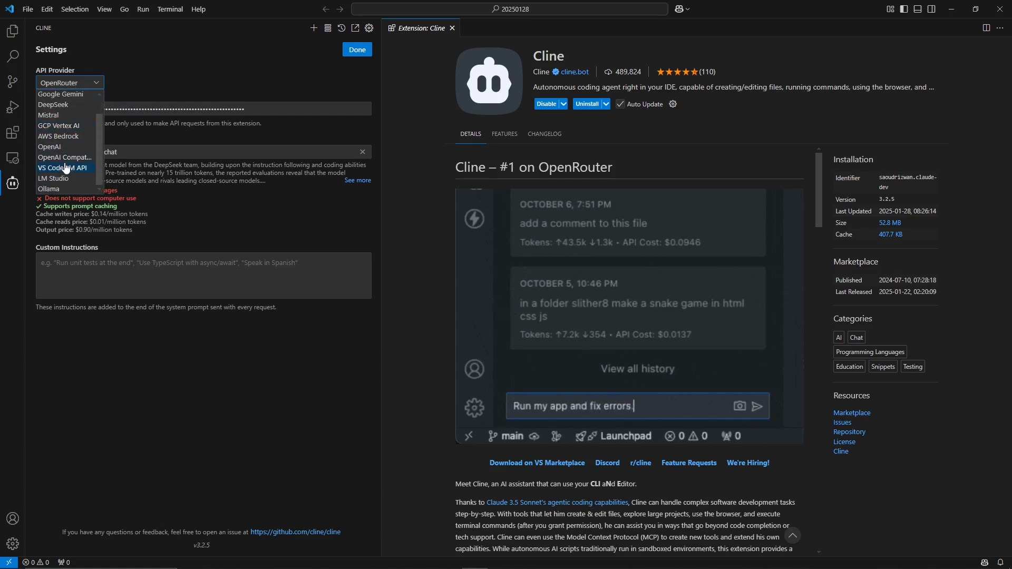
{"action": "scroll", "coordinate": [61, 168], "scroll_direction": "down", "scroll_amount": 1}
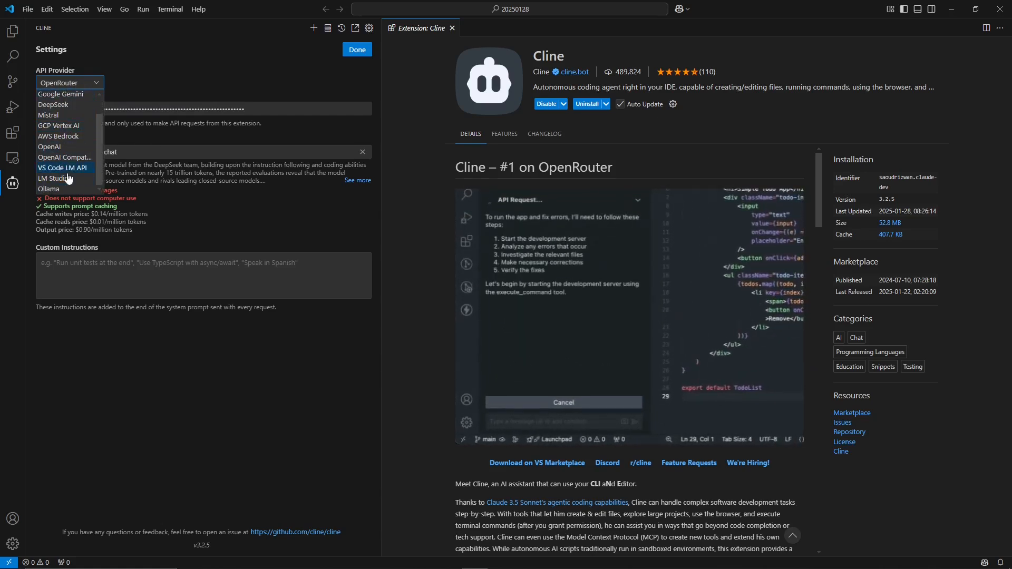
{"action": "left_click", "coordinate": [56, 189]}
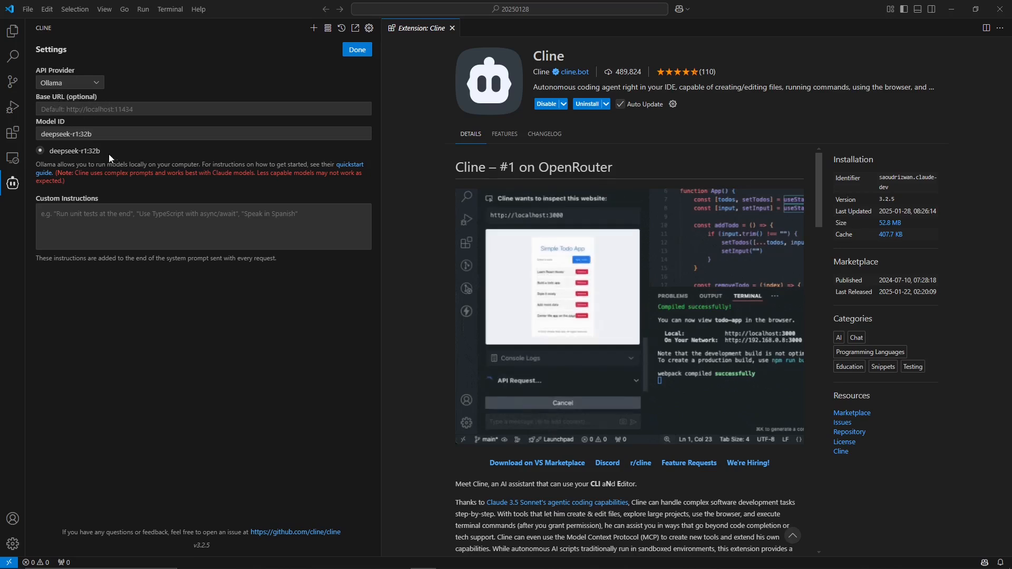
{"action": "left_click", "coordinate": [95, 110]}
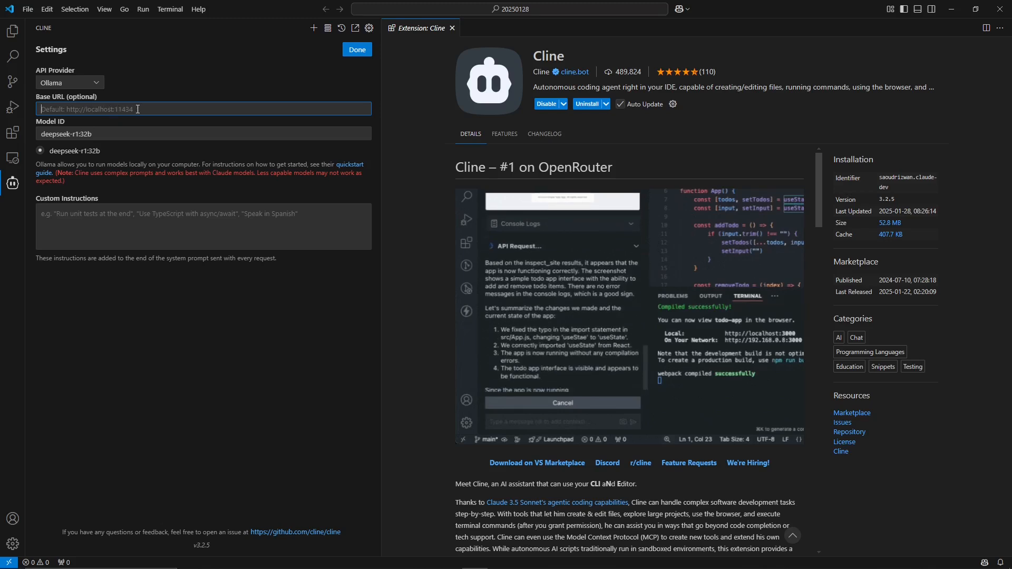
{"action": "left_click", "coordinate": [106, 132]}
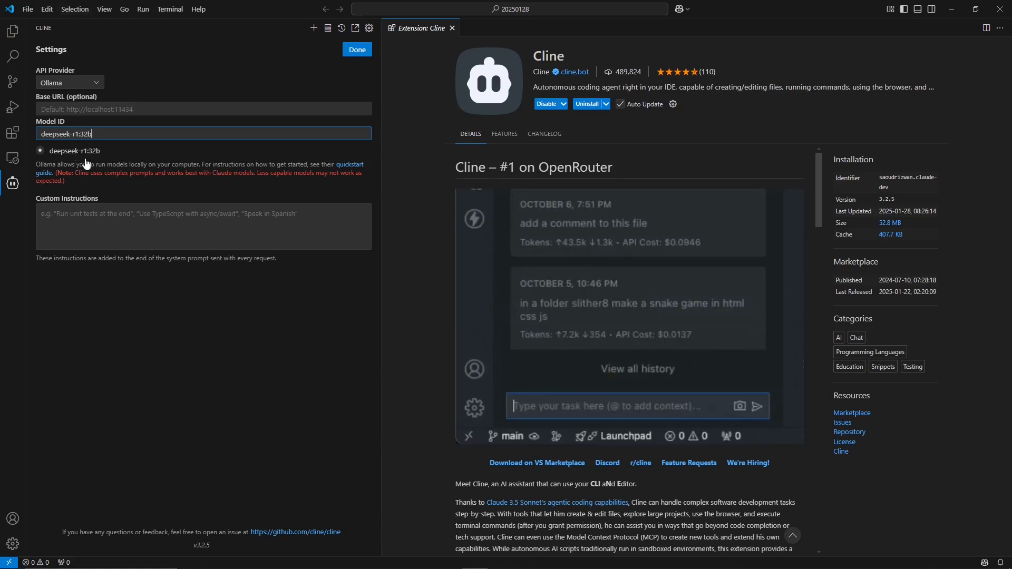
{"action": "left_click", "coordinate": [356, 51]}
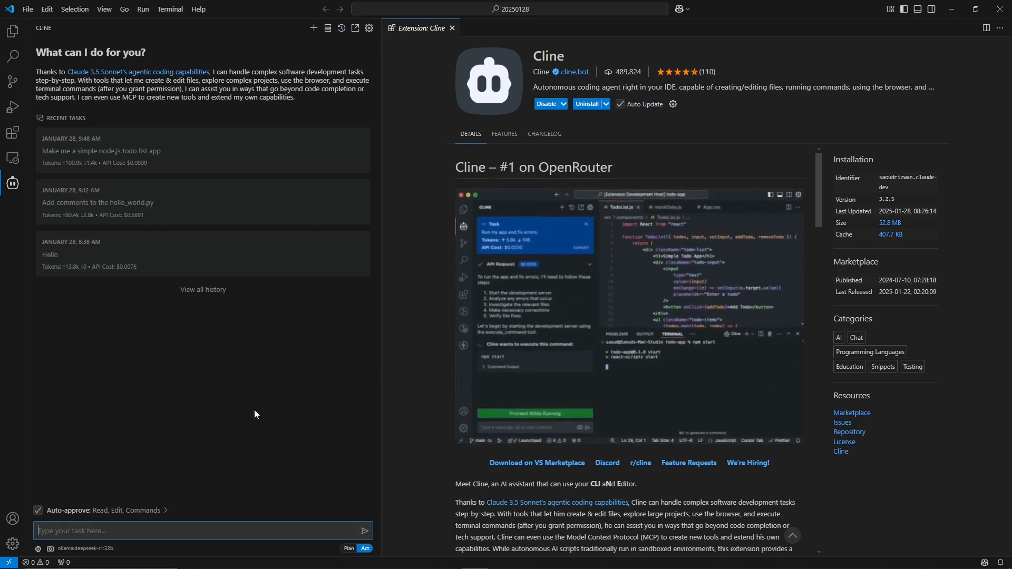
Create a new text file and write print("Hello, World!") in it.
{"action": "left_click", "coordinate": [28, 9]}
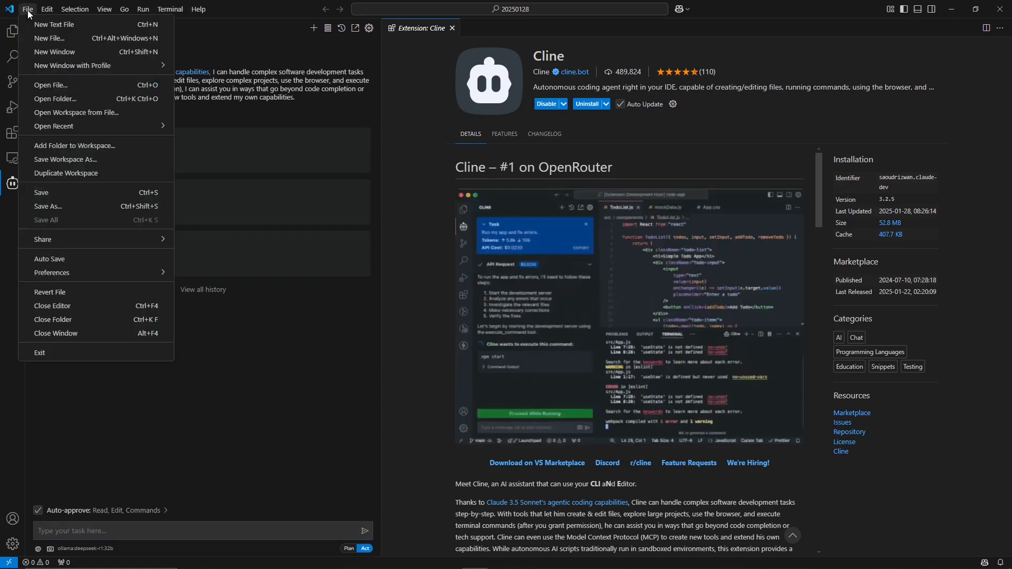
{"action": "mouse_move", "coordinate": [46, 10]}
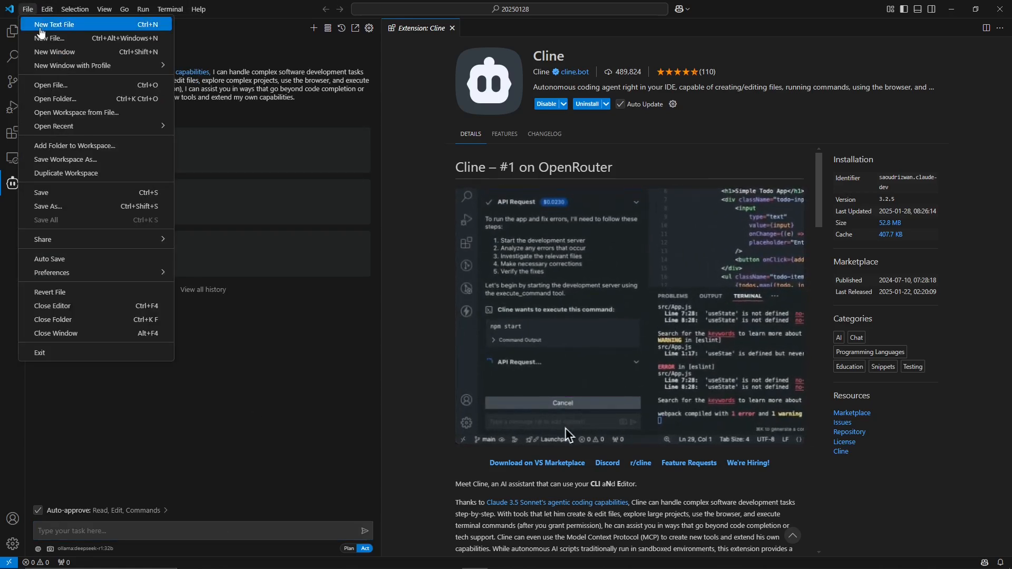
{"action": "left_click", "coordinate": [50, 37]}
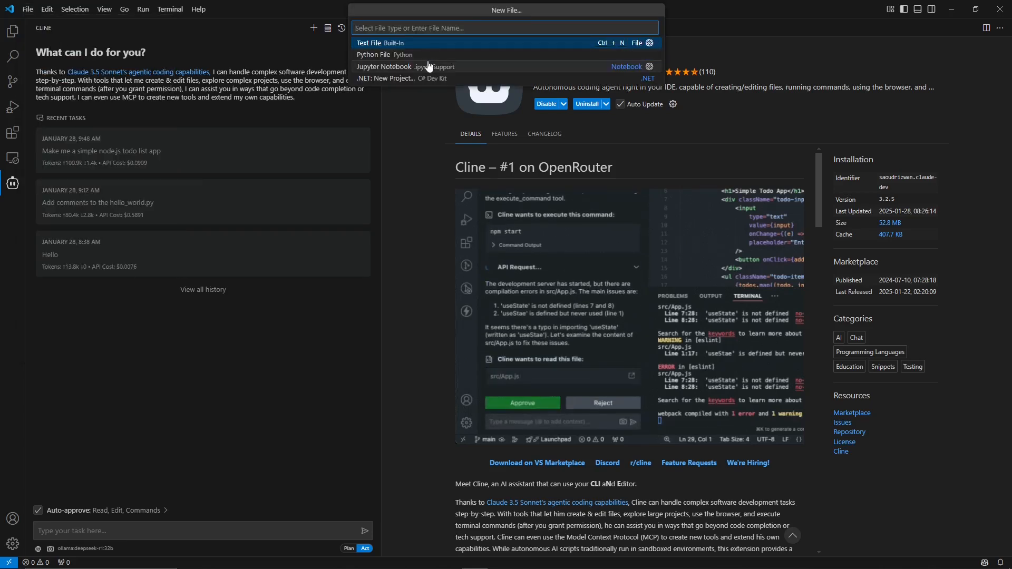
{"action": "key", "text": "Escape"}
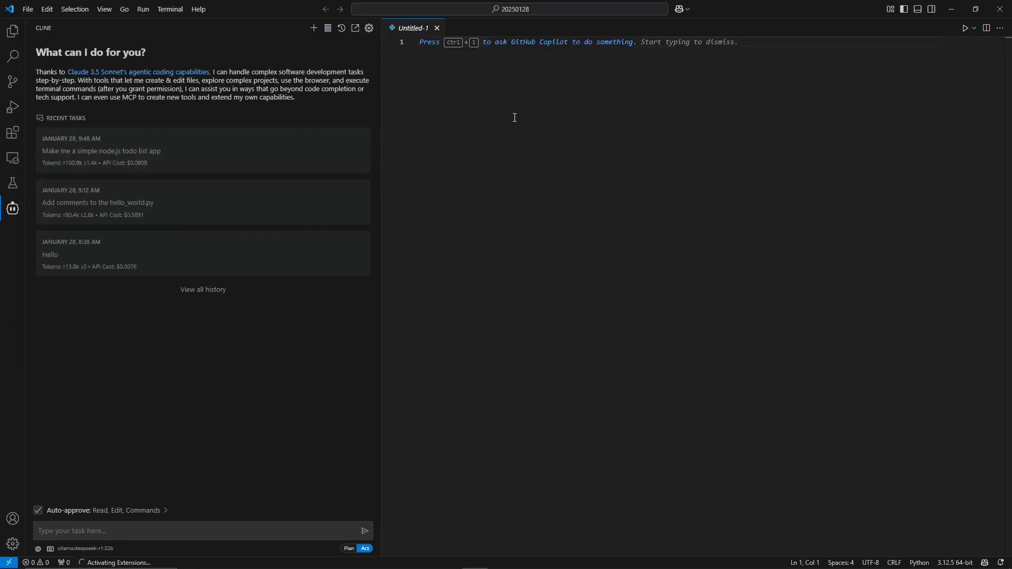
{"action": "type", "text": "print(\"'"}
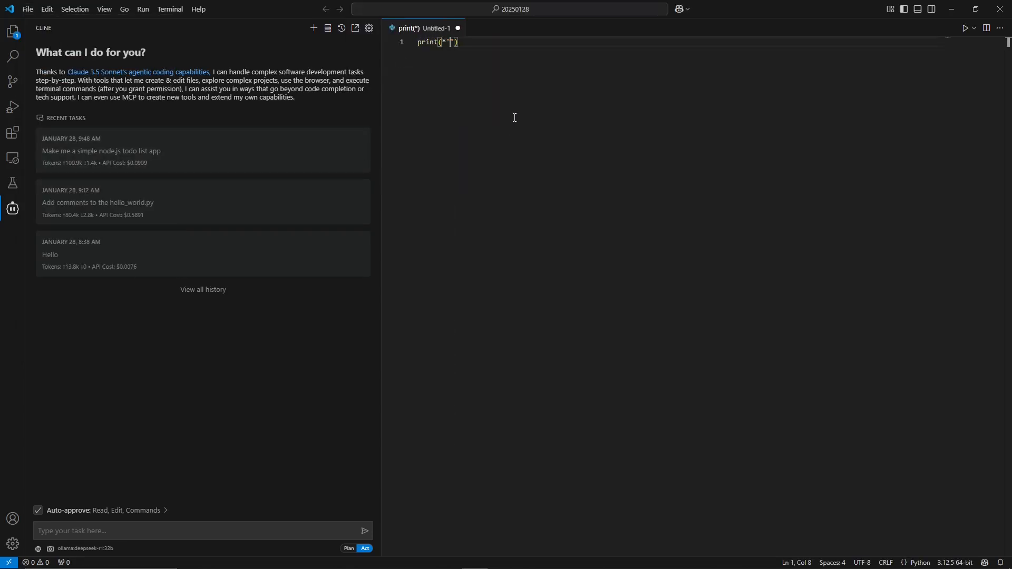
{"action": "key", "text": "BackSpace"}
{"action": "key", "text": "BackSpace"}
{"action": "type", "text": "\"Hello, World!"}
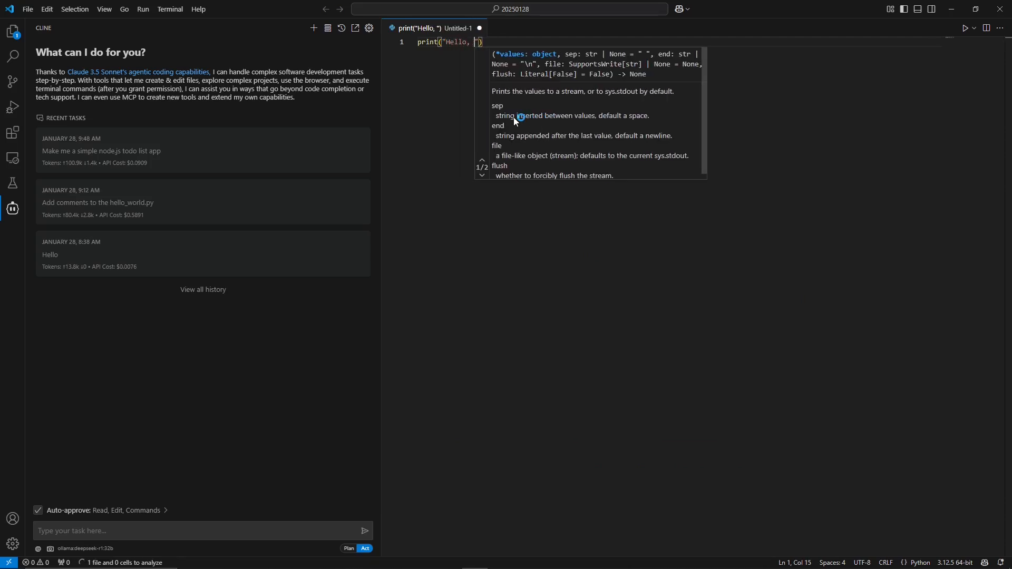
{"action": "key", "text": "End"}
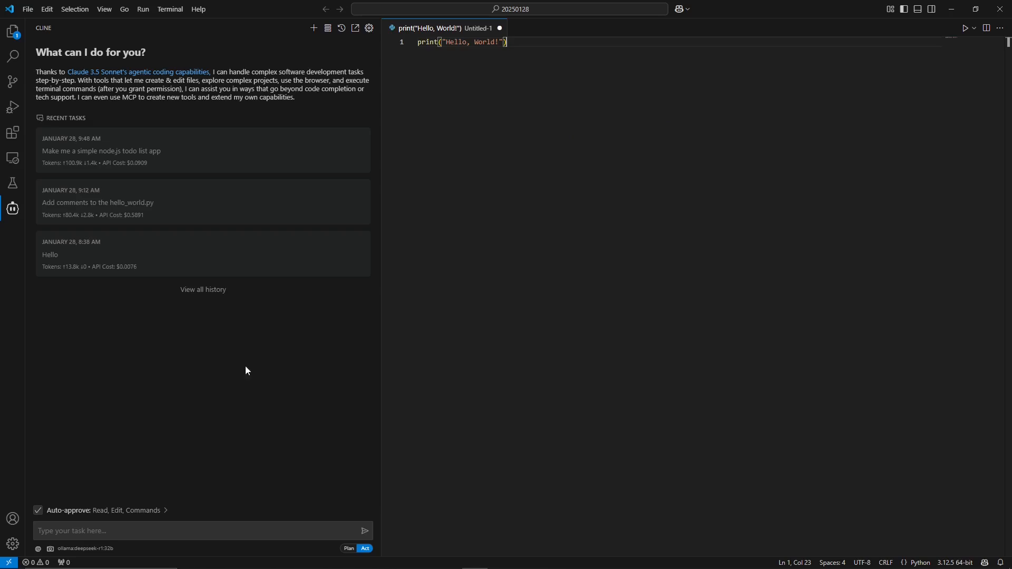
Enter the task "Add comments to code to explain what is happening" in the Cline chat box.
{"action": "left_click", "coordinate": [82, 534]}
{"action": "type", "text": "A"}
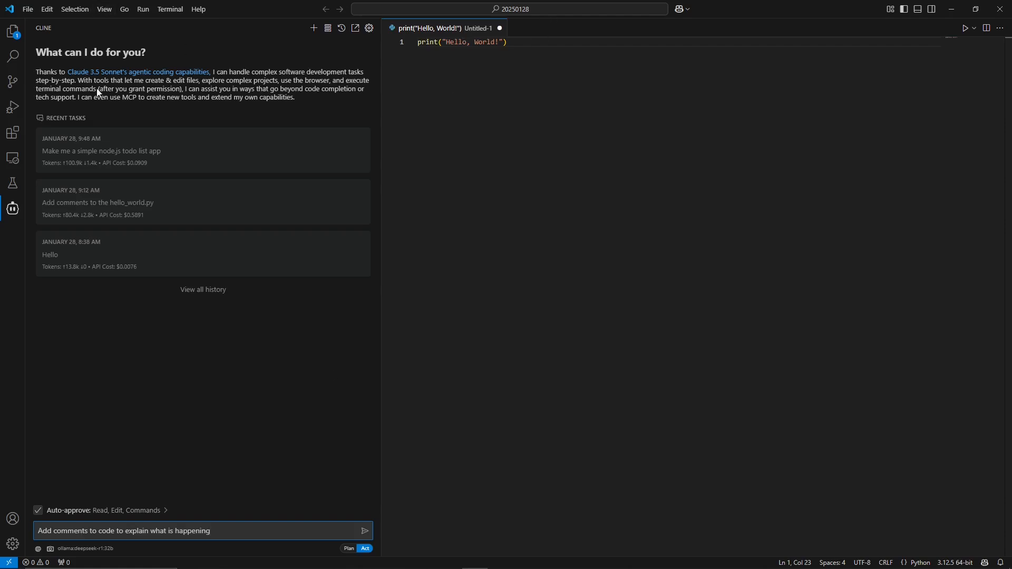
Save the new file as hello-world.py.
{"action": "left_click", "coordinate": [529, 92]}
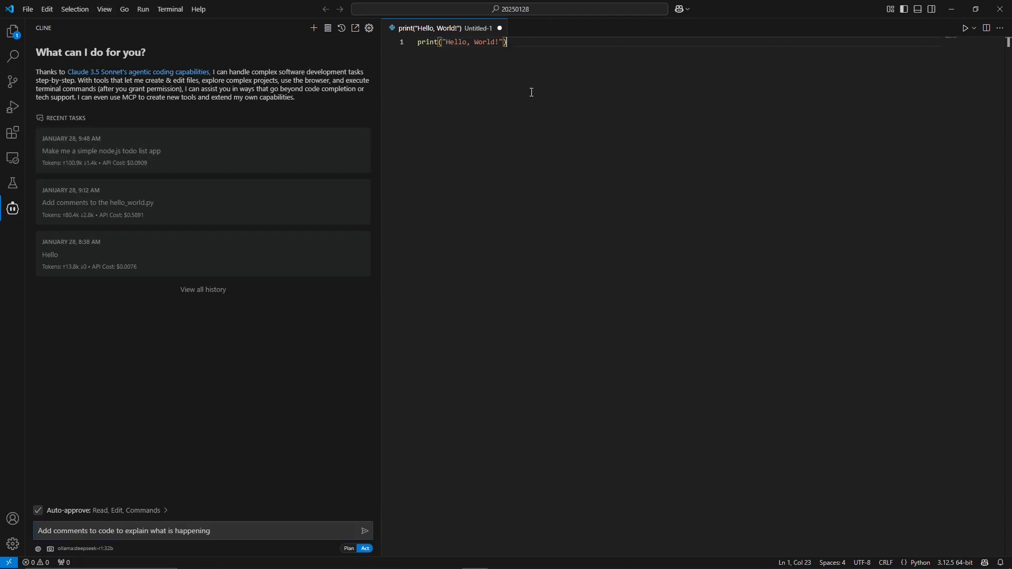
{"action": "key", "text": "ctrl+s"}
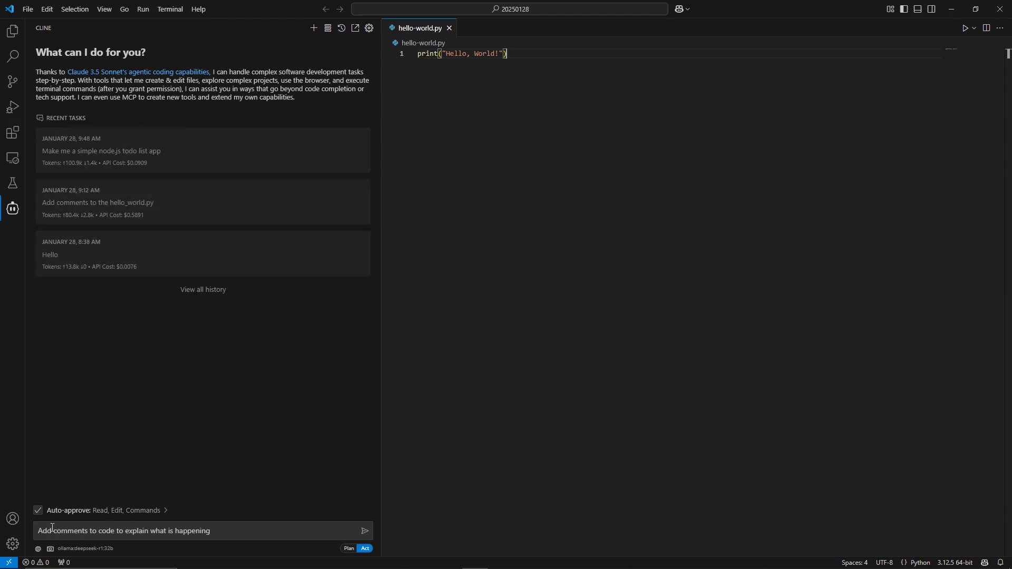
{"action": "left_click_drag", "start_coordinate": [38, 531], "coordinate": [200, 536]}
{"action": "left_click", "coordinate": [234, 533]}
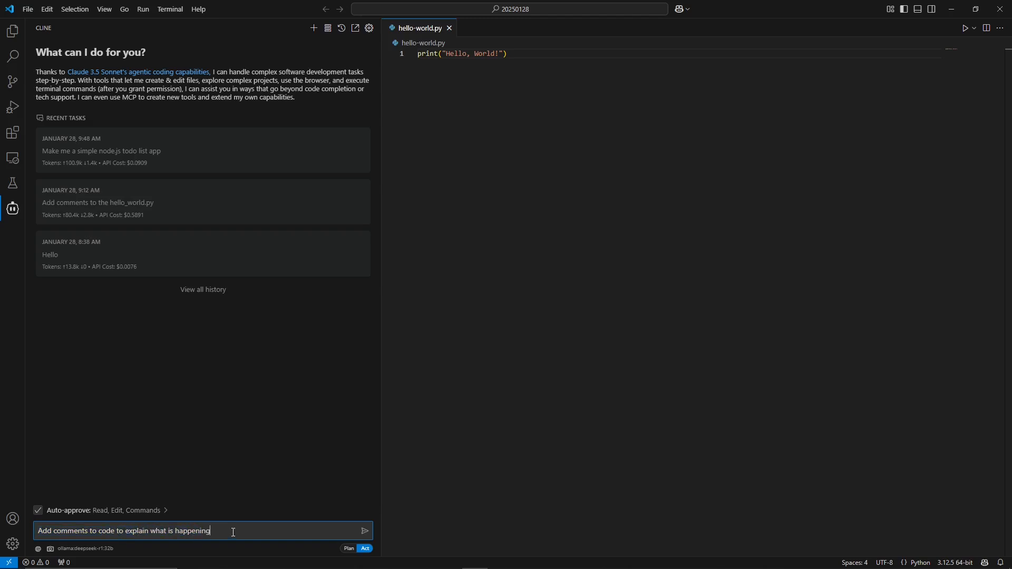
{"action": "left_click", "coordinate": [419, 53]}
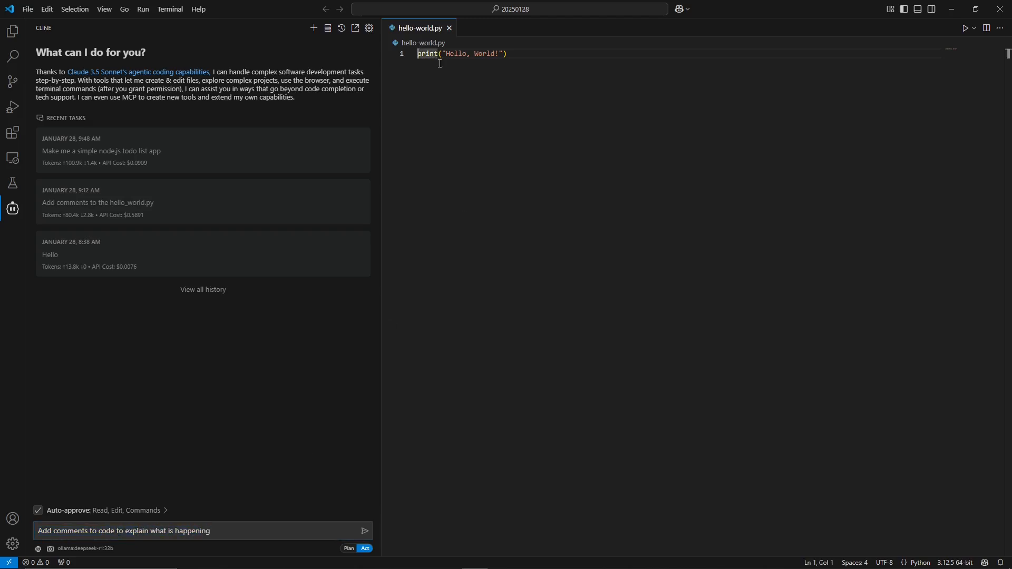
{"action": "key", "text": "Return"}
{"action": "key", "text": "Up"}
{"action": "type", "text": "# Print to scree"}
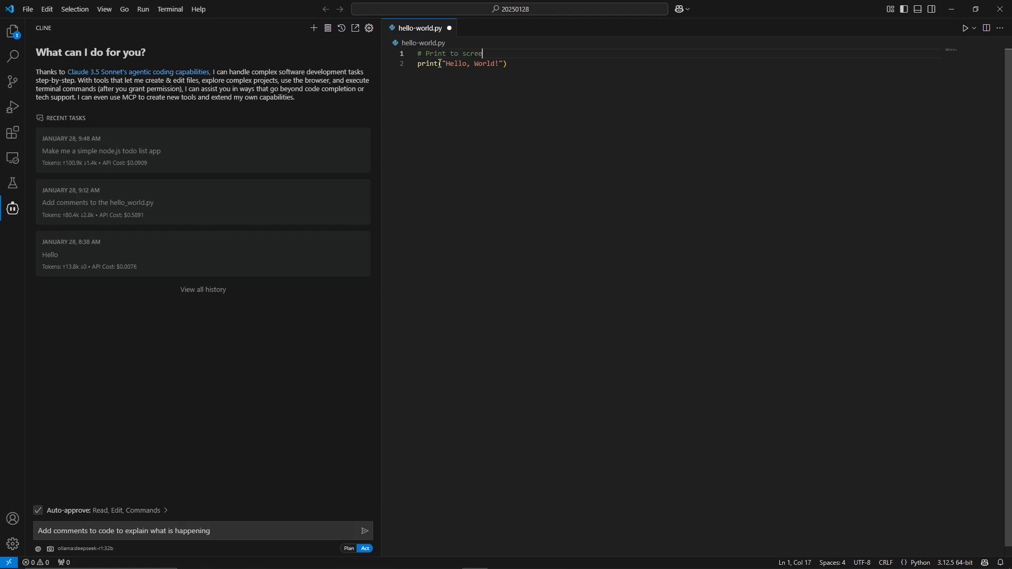
{"action": "type", "text": "n hel"}
{"action": "key", "text": "ctrl+BackSpace"}
{"action": "key", "text": "ctrl+BackSpace"}
{"action": "key", "text": "ctrl+BackSpace"}
{"action": "key", "text": "ctrl+BackSpace"}
{"action": "key", "text": "Delete"}
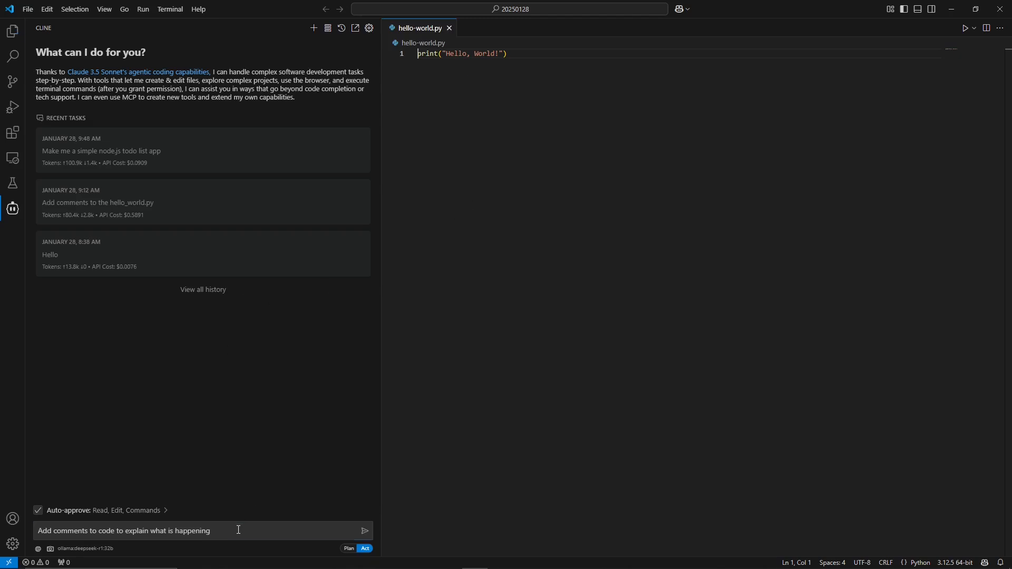
Submit the commenting task to the local DeepSeek model, then cancel the running API request.
{"action": "left_click", "coordinate": [311, 529]}
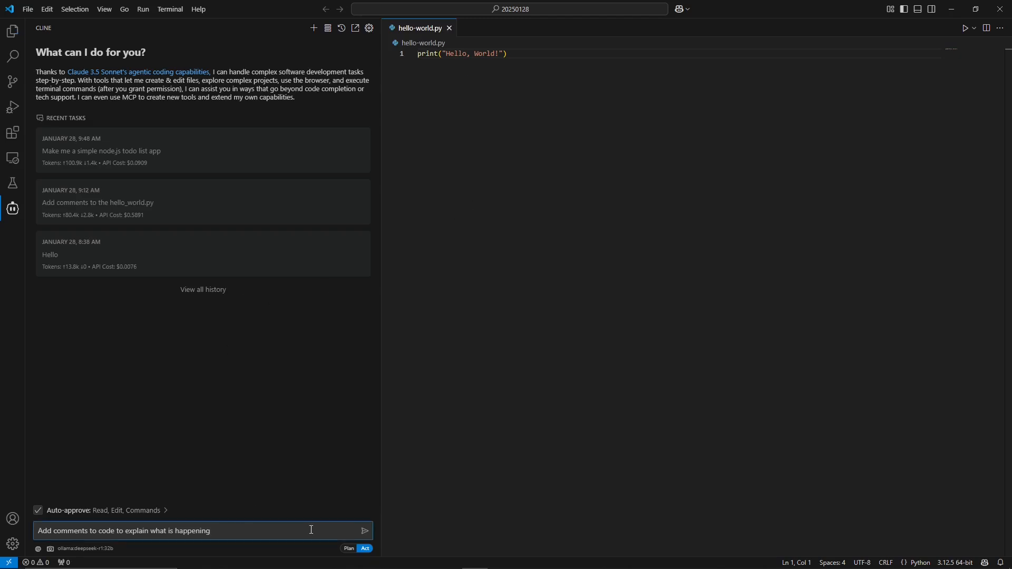
{"action": "key", "text": "Return"}
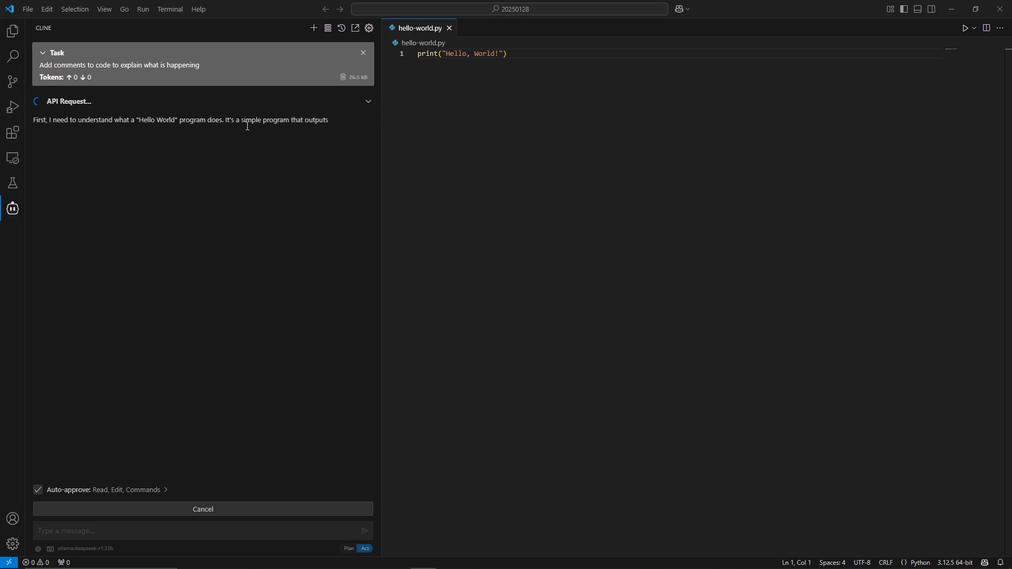
{"action": "left_click_drag", "start_coordinate": [225, 120], "coordinate": [333, 125]}
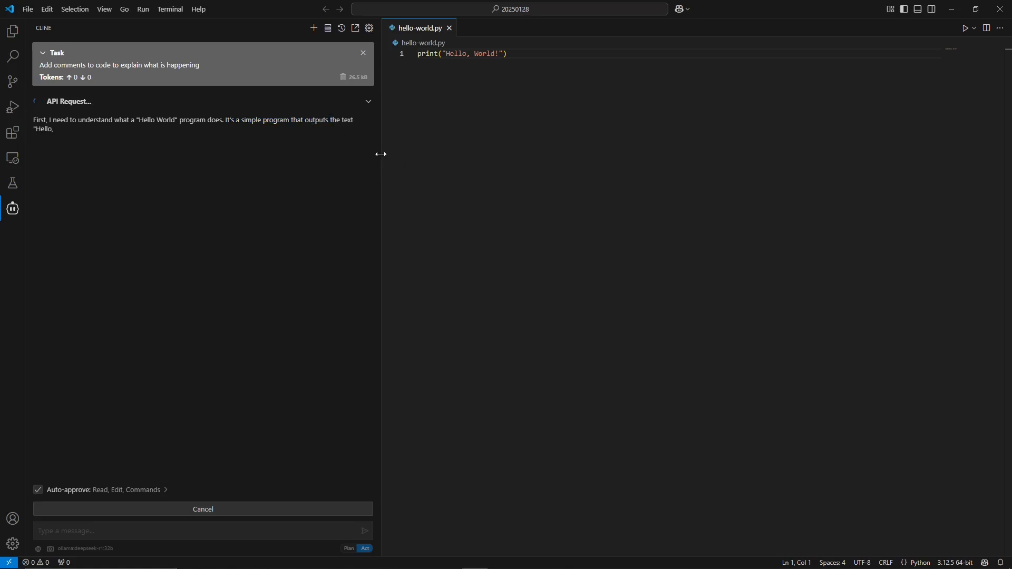
{"action": "left_click_drag", "start_coordinate": [79, 131], "coordinate": [51, 125]}
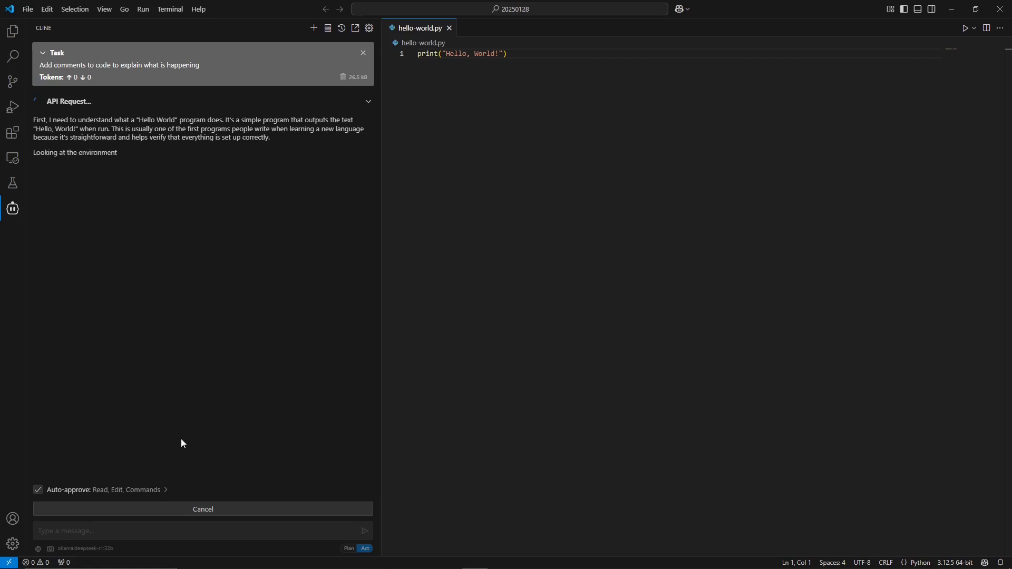
{"action": "left_click", "coordinate": [181, 509]}
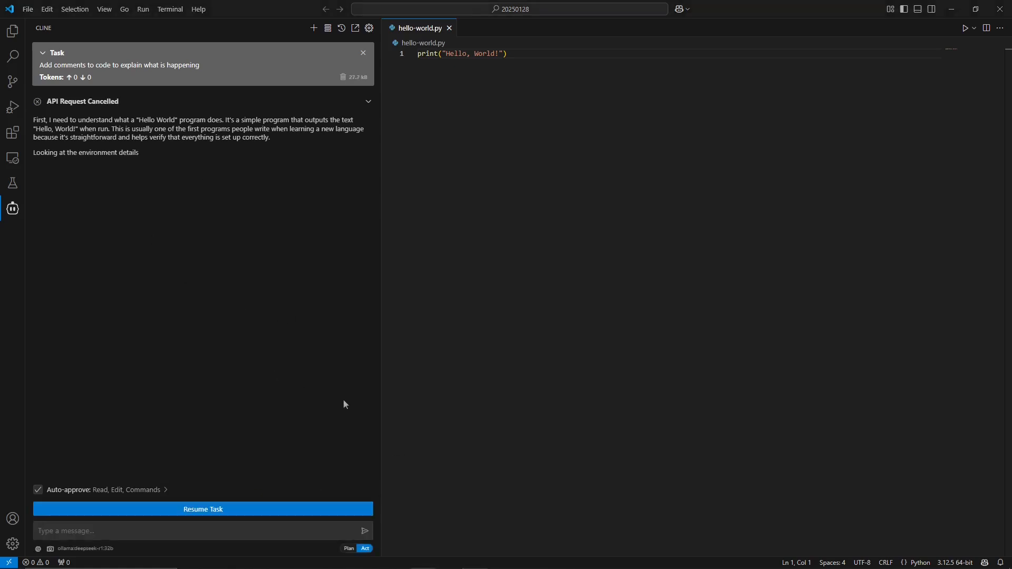
Switch Cline's API provider back to OpenRouter with the deepseek/deepseek-chat model and save the settings.
{"action": "left_click", "coordinate": [369, 29]}
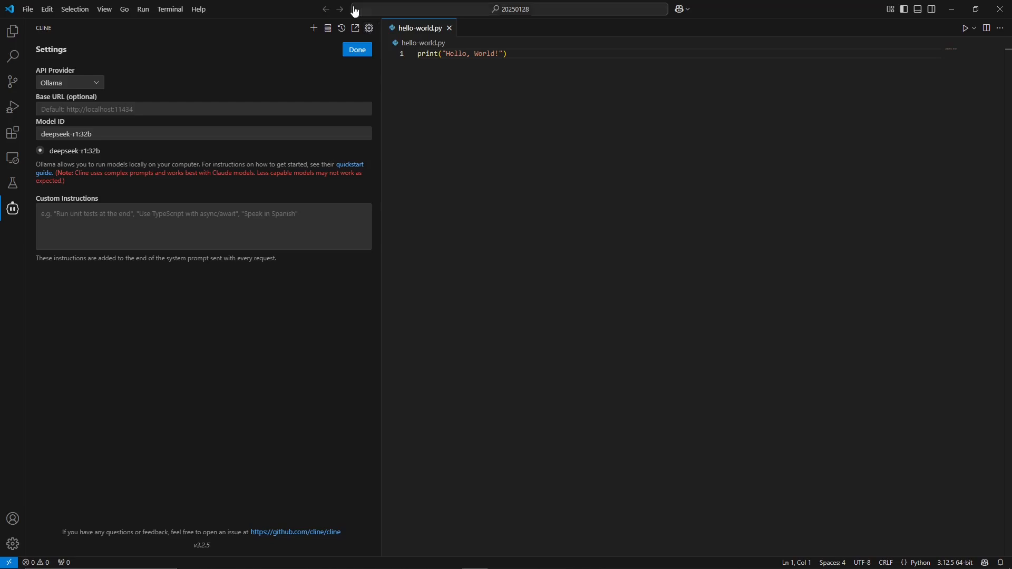
{"action": "left_click", "coordinate": [80, 83]}
{"action": "scroll", "coordinate": [79, 105], "scroll_direction": "up", "scroll_amount": 2}
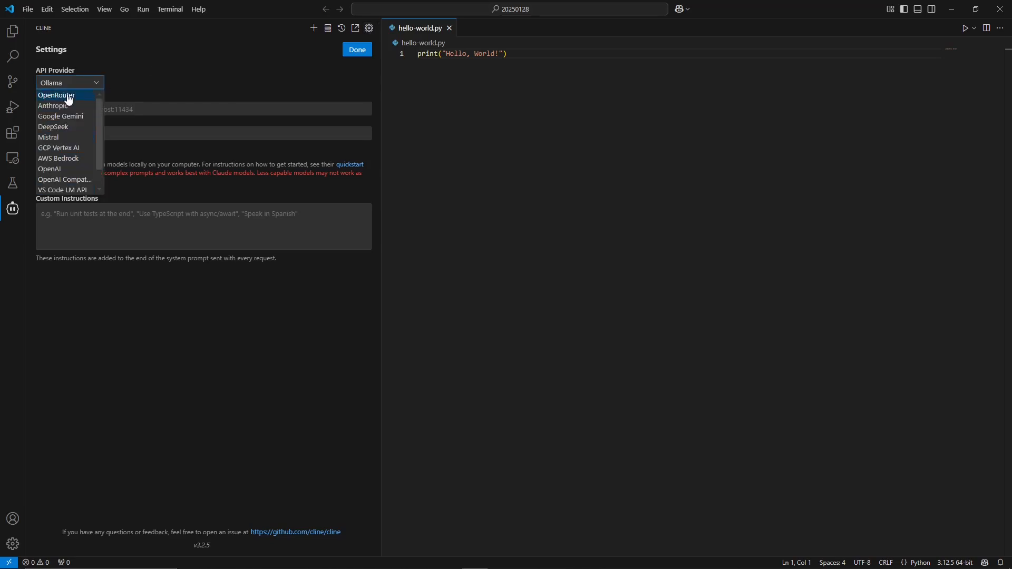
{"action": "left_click", "coordinate": [67, 98]}
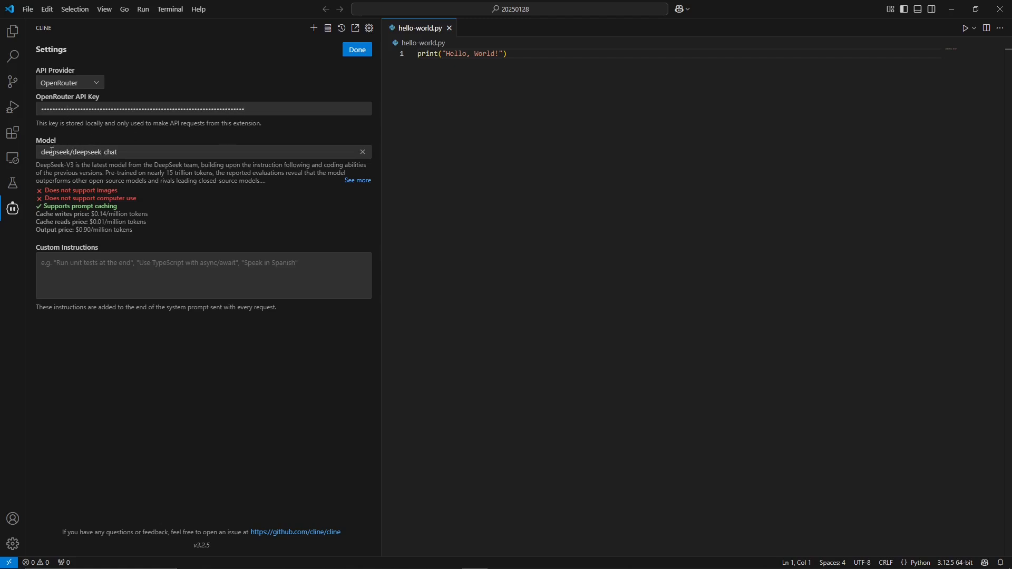
{"action": "left_click", "coordinate": [122, 153]}
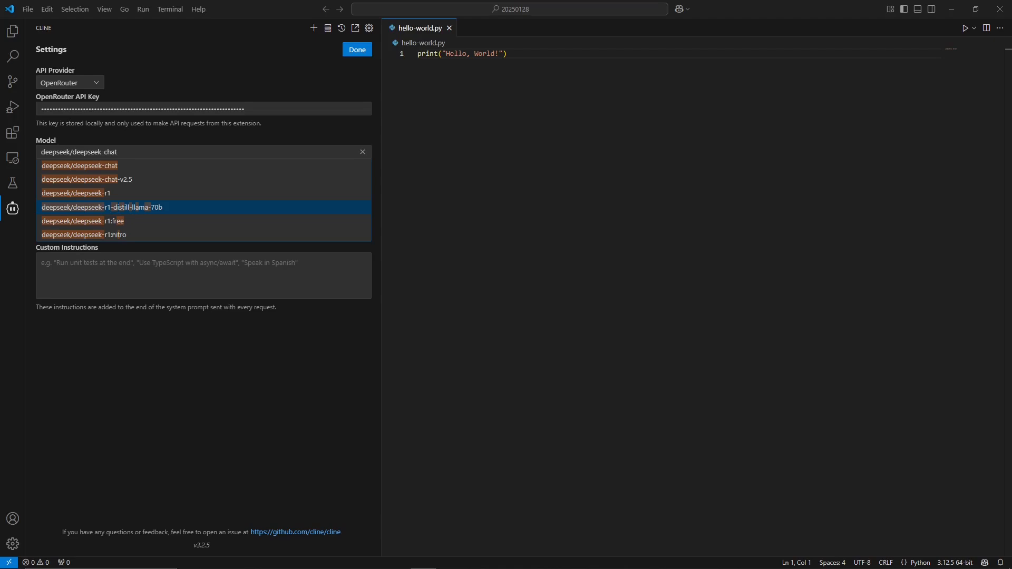
{"action": "left_click", "coordinate": [113, 167]}
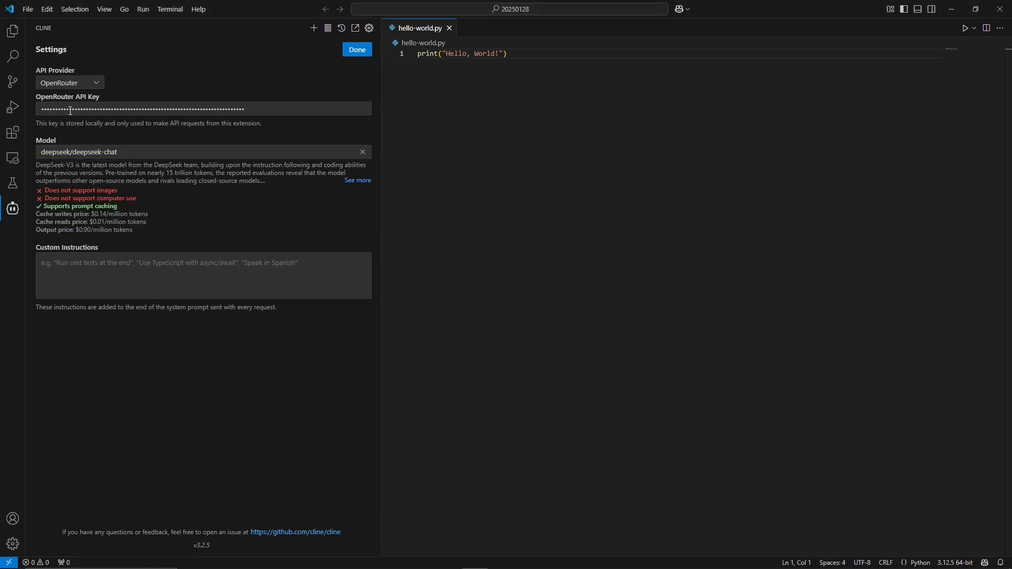
{"action": "left_click", "coordinate": [357, 52]}
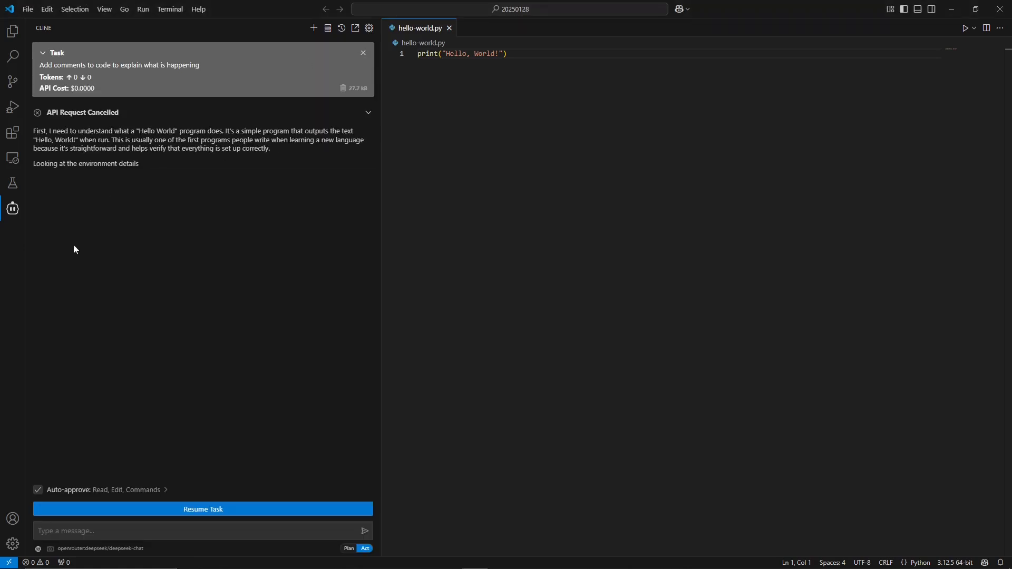
Send the message "Add comments to program to give an understanding of what is happening" to Cline.
{"action": "left_click", "coordinate": [131, 533]}
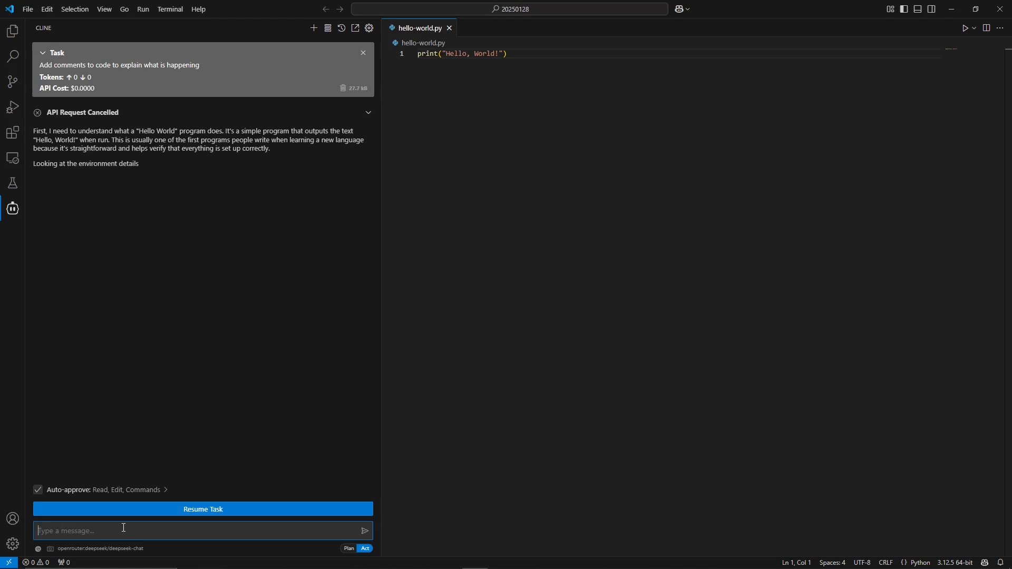
{"action": "type", "text": "Add comments to program to give an e understanding of what is happening"}
{"action": "key", "text": "Return"}
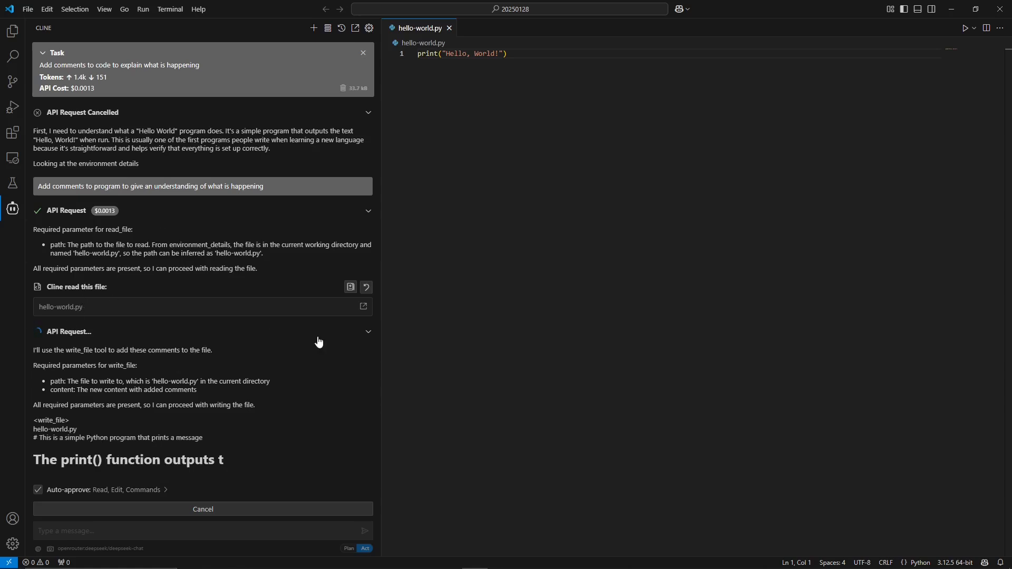
Inspect Cline's API request details, the task's API cost and the comments added to hello-world.py.
{"action": "left_click", "coordinate": [365, 320]}
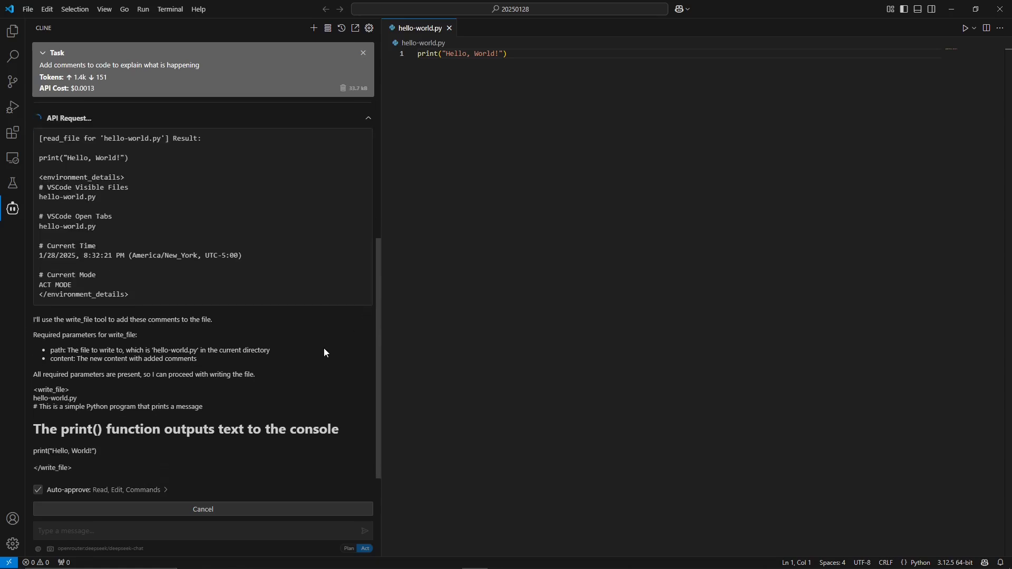
{"action": "scroll", "coordinate": [305, 327], "scroll_direction": "up", "scroll_amount": 3}
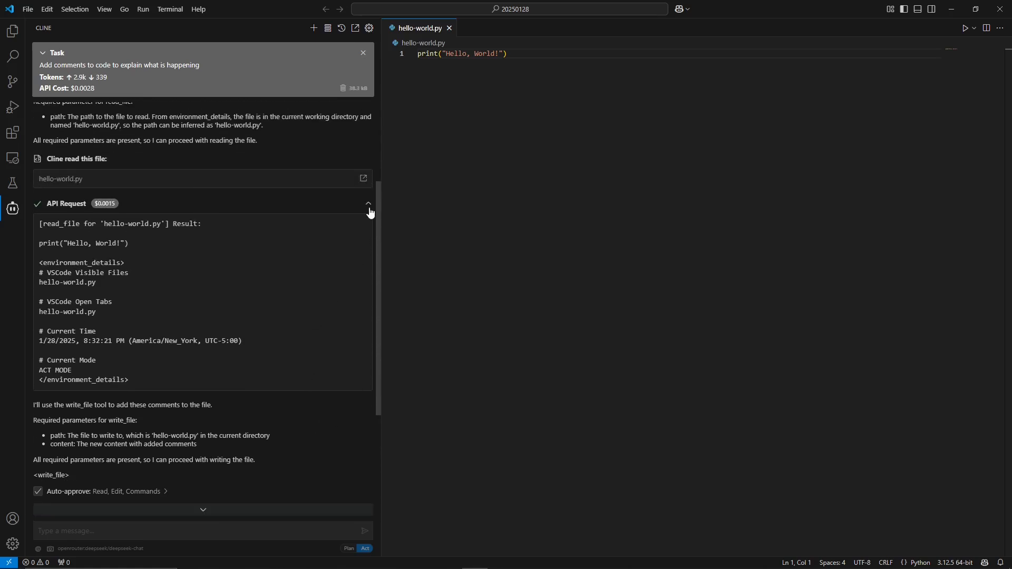
{"action": "left_click", "coordinate": [369, 206]}
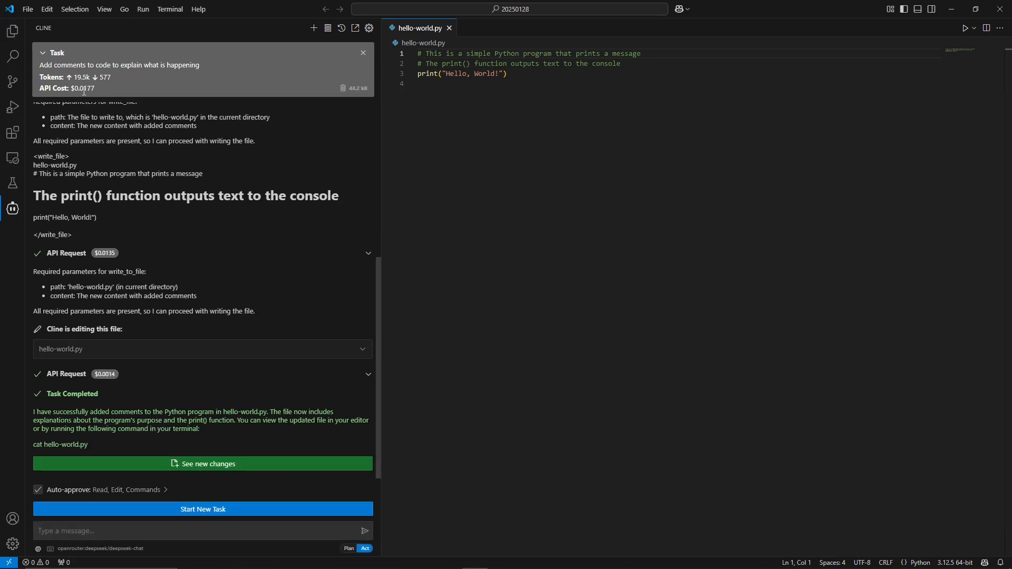
{"action": "left_click_drag", "start_coordinate": [80, 87], "coordinate": [90, 88]}
{"action": "left_click_drag", "start_coordinate": [87, 88], "coordinate": [72, 88]}
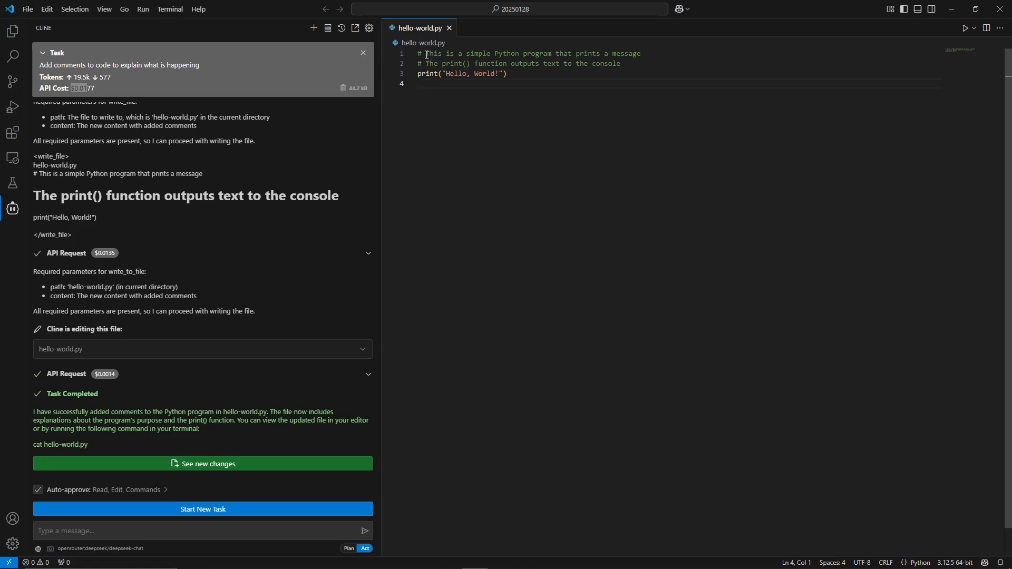
{"action": "left_click_drag", "start_coordinate": [423, 54], "coordinate": [605, 64]}
{"action": "left_click", "coordinate": [519, 100]}
{"action": "left_click_drag", "start_coordinate": [418, 54], "coordinate": [621, 68]}
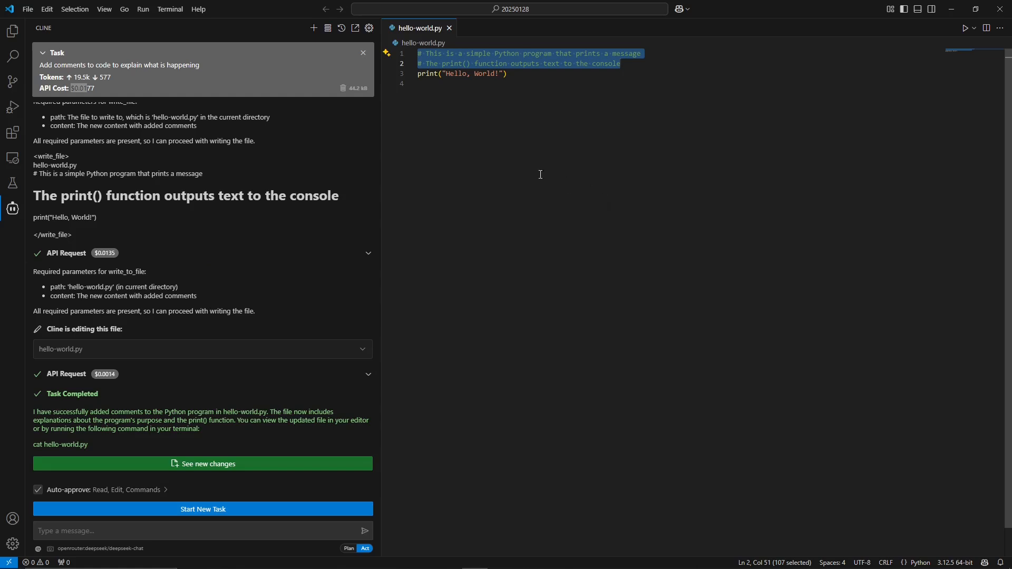
{"action": "left_click", "coordinate": [525, 76]}
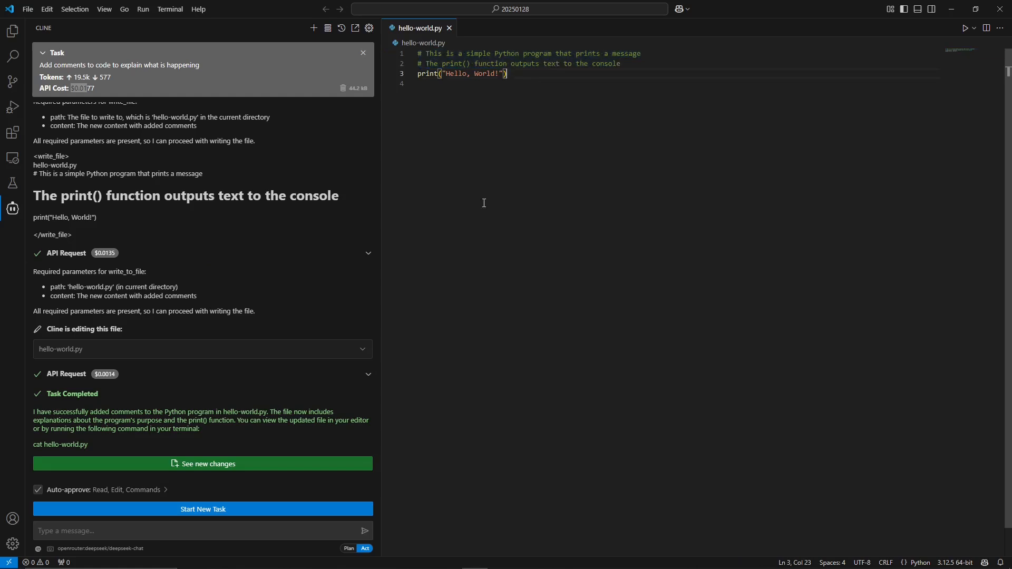
{"action": "left_click_drag", "start_coordinate": [418, 53], "coordinate": [636, 55]}
{"action": "left_click", "coordinate": [428, 62]}
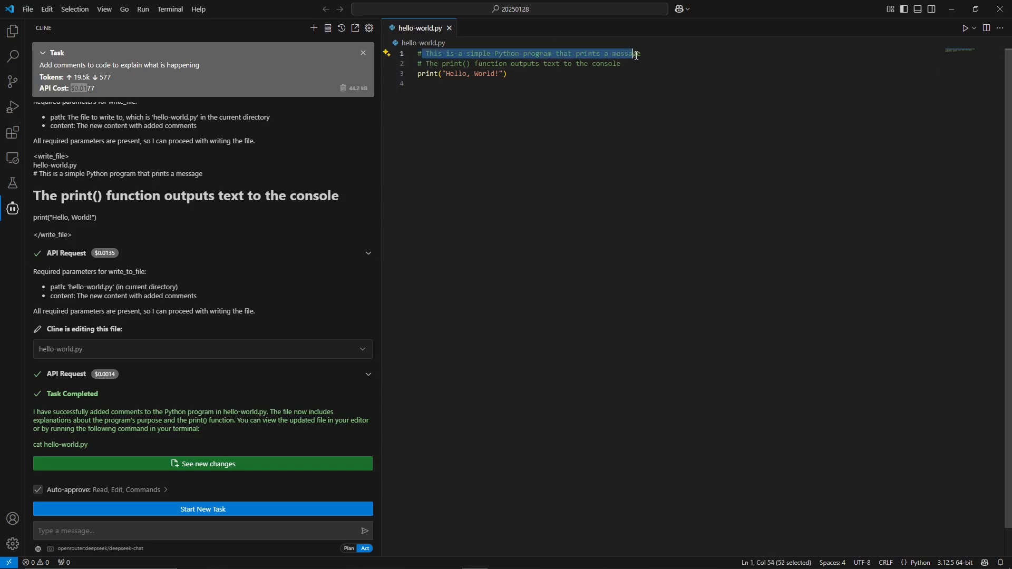
{"action": "left_click_drag", "start_coordinate": [426, 63], "coordinate": [622, 64]}
{"action": "left_click", "coordinate": [601, 258]}
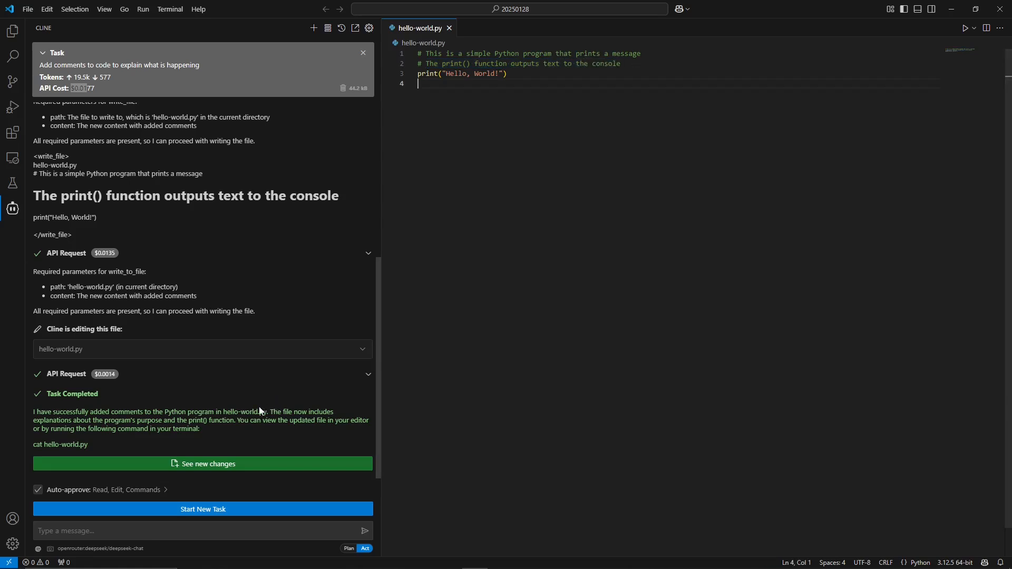
Turn Cline's auto-approve permissions for reading files, editing files and executing safe commands off and back on.
{"action": "left_click", "coordinate": [103, 495]}
{"action": "left_click", "coordinate": [38, 303]}
{"action": "left_click", "coordinate": [38, 328]}
{"action": "left_click", "coordinate": [38, 353]}
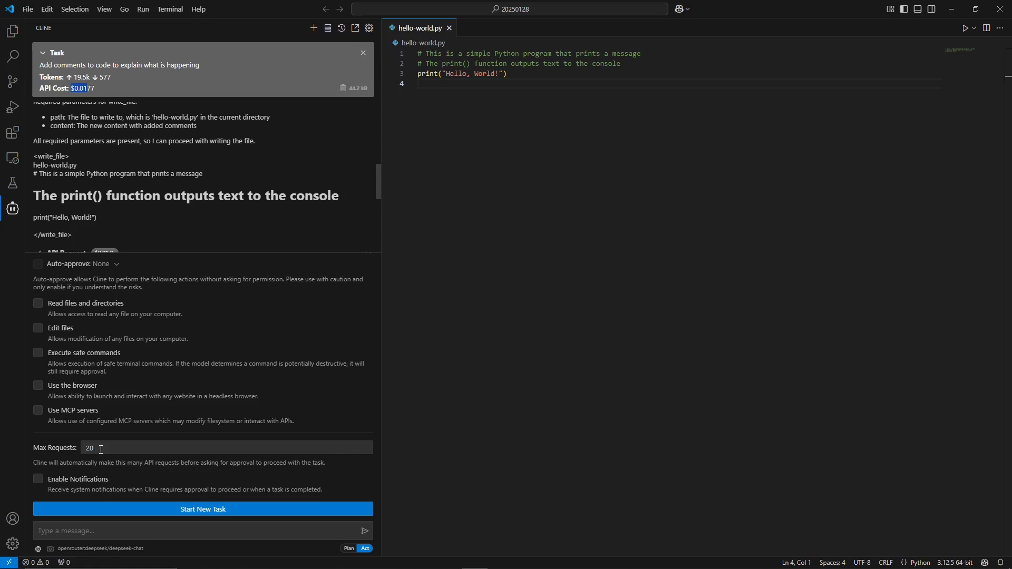
{"action": "left_click_drag", "start_coordinate": [101, 449], "coordinate": [86, 447]}
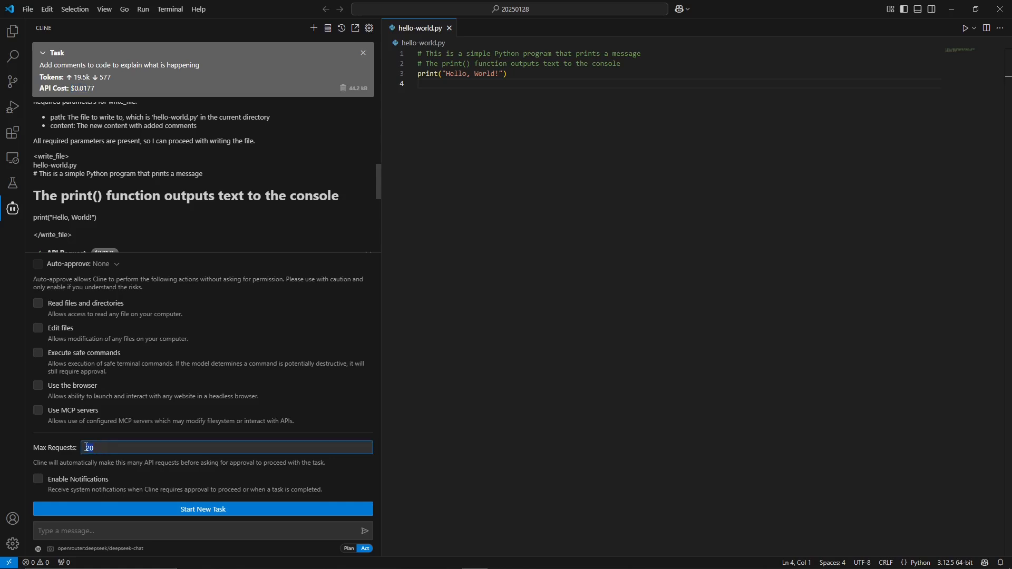
{"action": "left_click", "coordinate": [119, 450]}
{"action": "left_click", "coordinate": [38, 303]}
{"action": "left_click", "coordinate": [38, 328]}
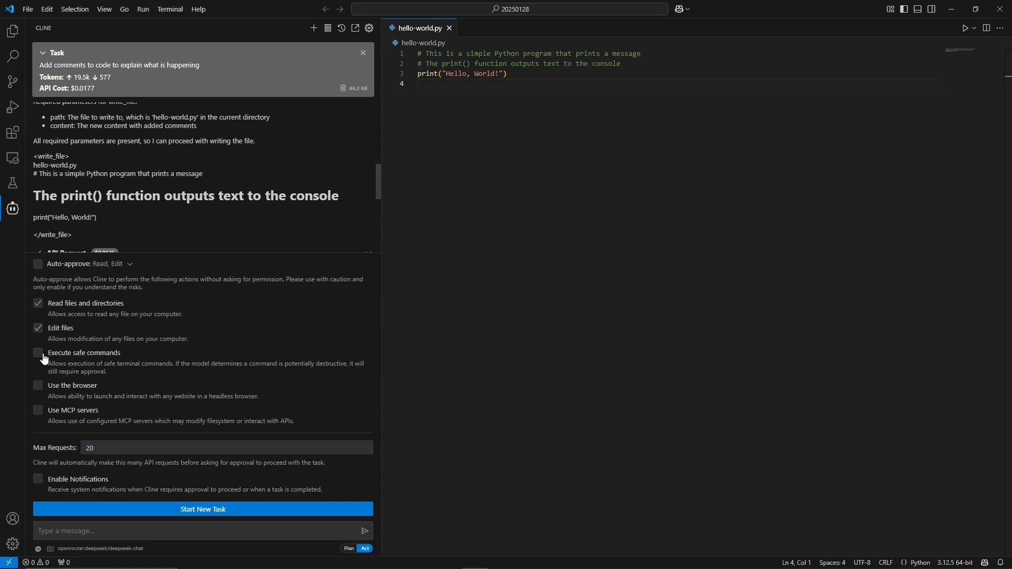
{"action": "left_click", "coordinate": [38, 352]}
{"action": "left_click", "coordinate": [167, 265]}
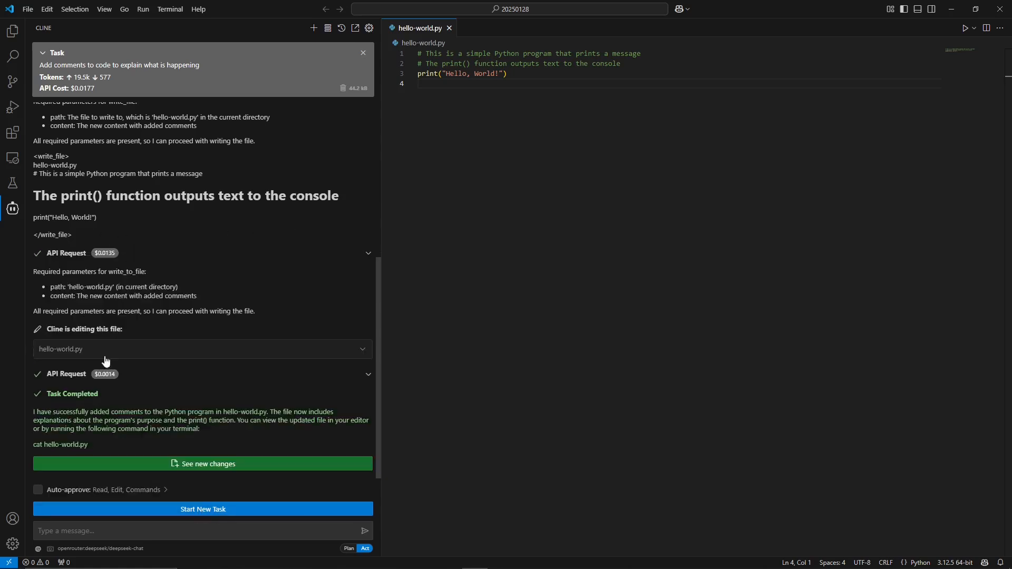
{"action": "left_click", "coordinate": [79, 490]}
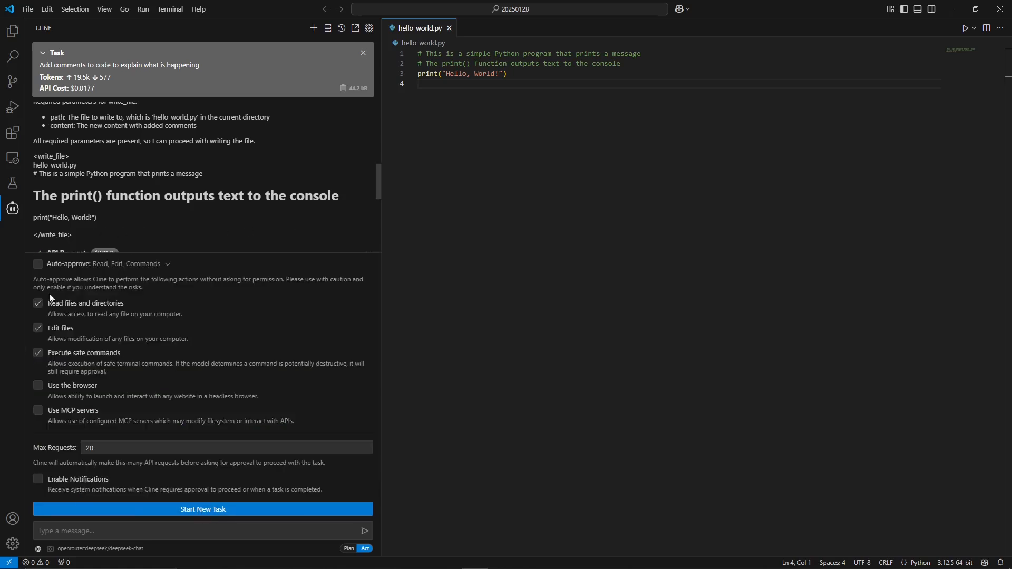
{"action": "left_click", "coordinate": [158, 265]}
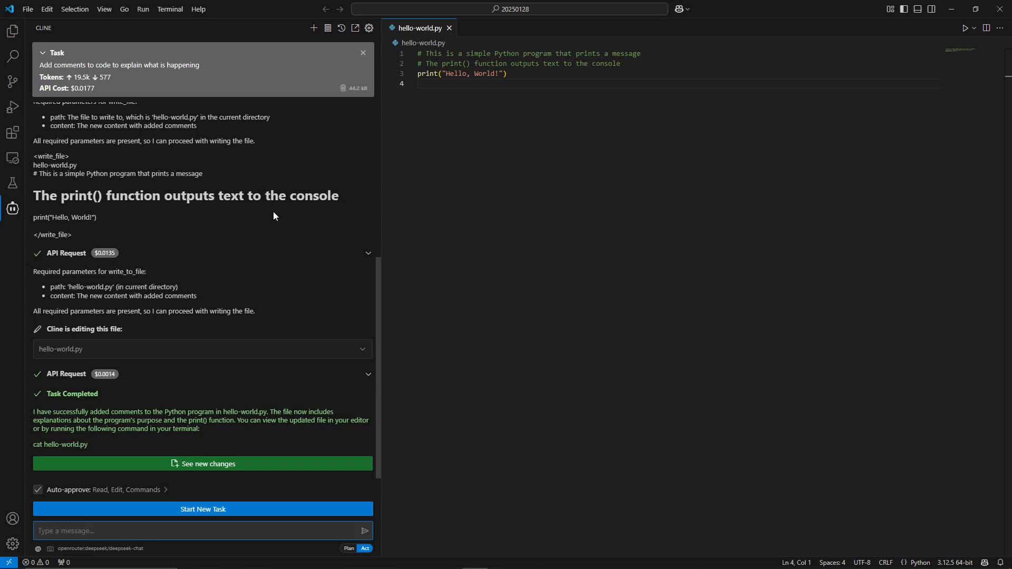
Send Cline the request to modify the script to print to a dialog box and say "Subscribe for more tutorials just like this!".
{"action": "scroll", "coordinate": [273, 216], "scroll_direction": "up", "scroll_amount": 5}
{"action": "scroll", "coordinate": [305, 233], "scroll_direction": "down", "scroll_amount": 5}
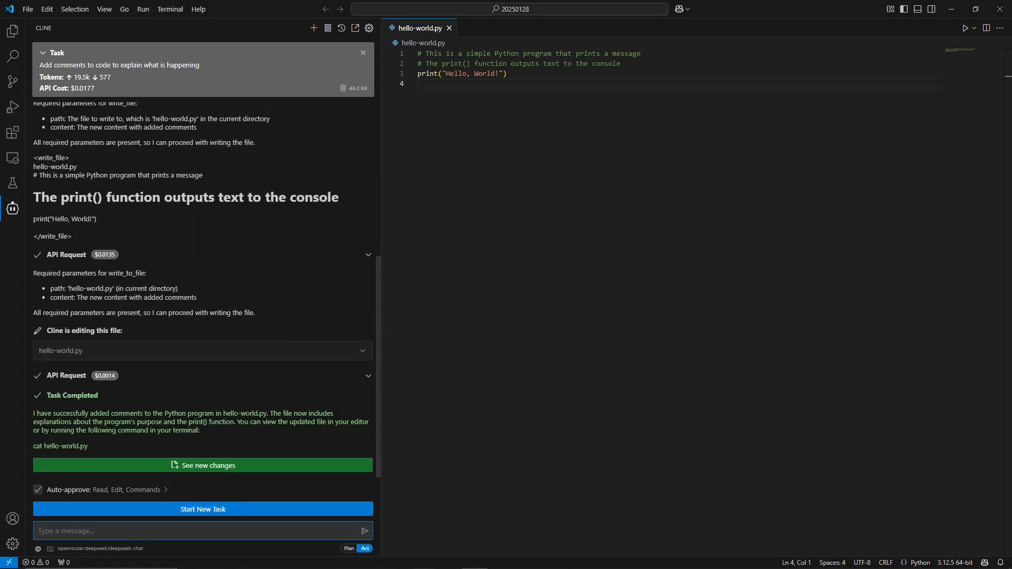
{"action": "mouse_move", "coordinate": [170, 350]}
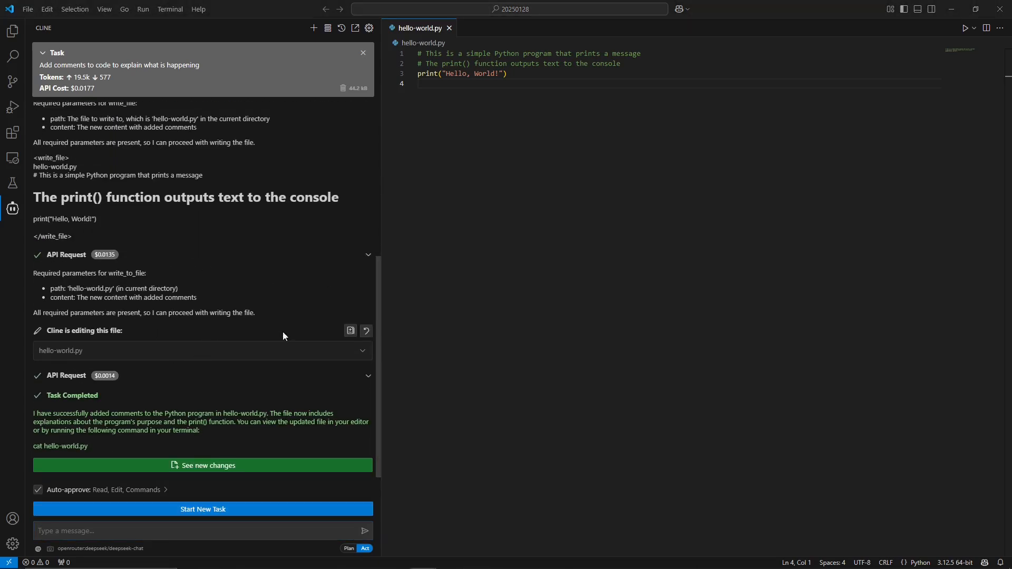
{"action": "left_click", "coordinate": [80, 530]}
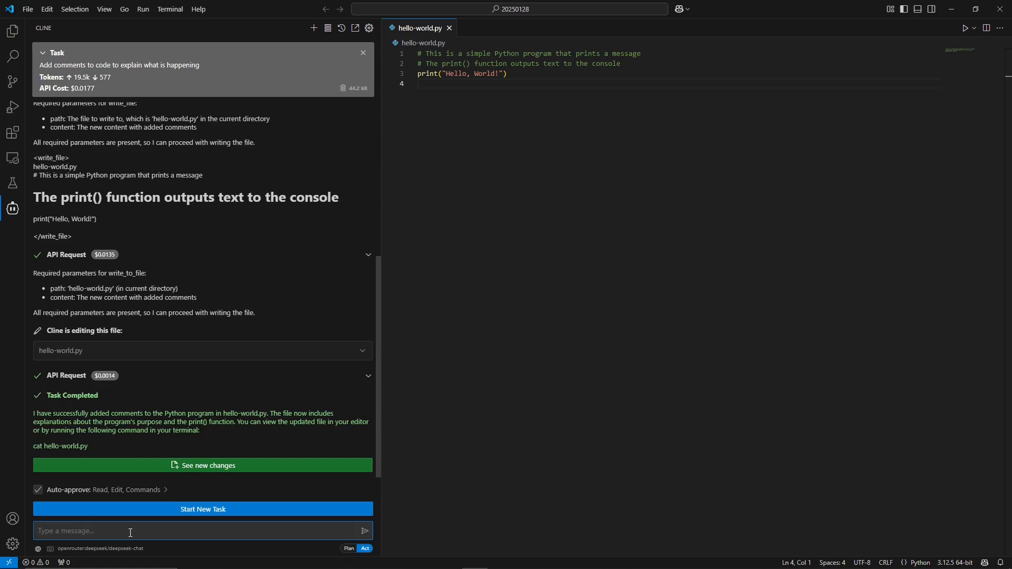
{"action": "type", "text": "Modify the script to print to a dialog box instead of printing to console"}
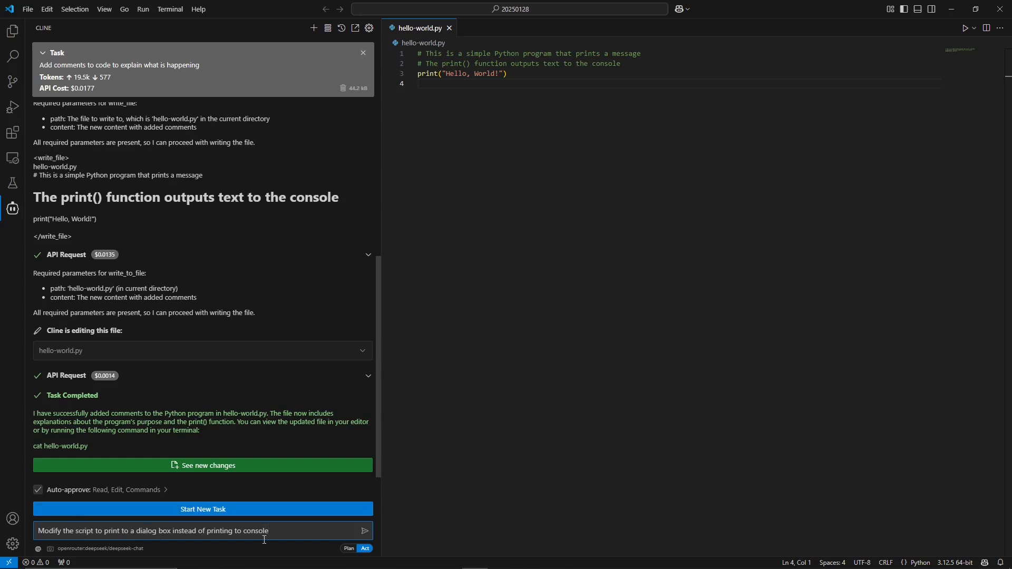
{"action": "type", "text": ". Also modify the text to say \"Subscribe for more"}
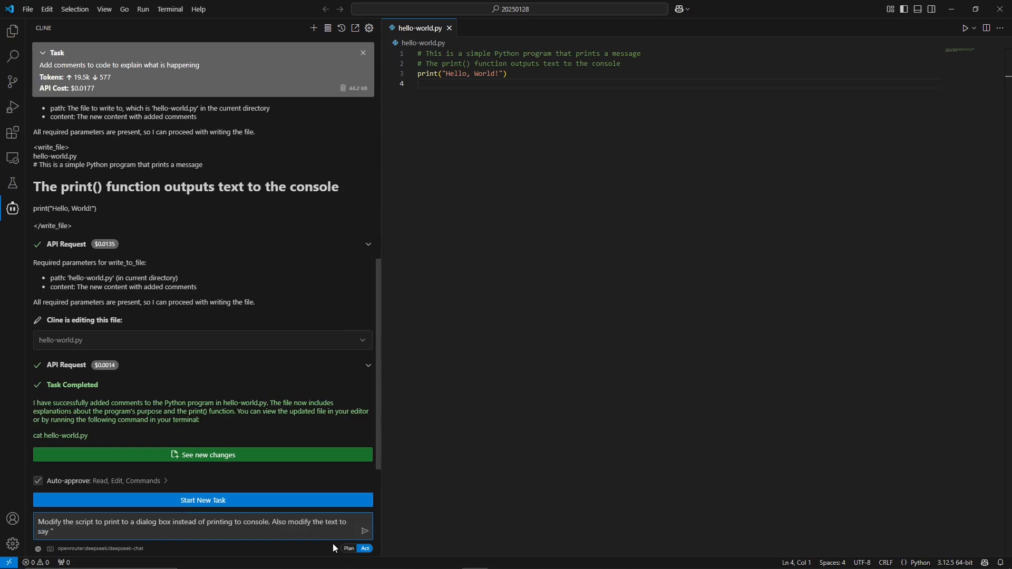
{"action": "type", "text": " tutorials just like this!\""}
{"action": "left_click_drag", "start_coordinate": [272, 522], "coordinate": [338, 523]}
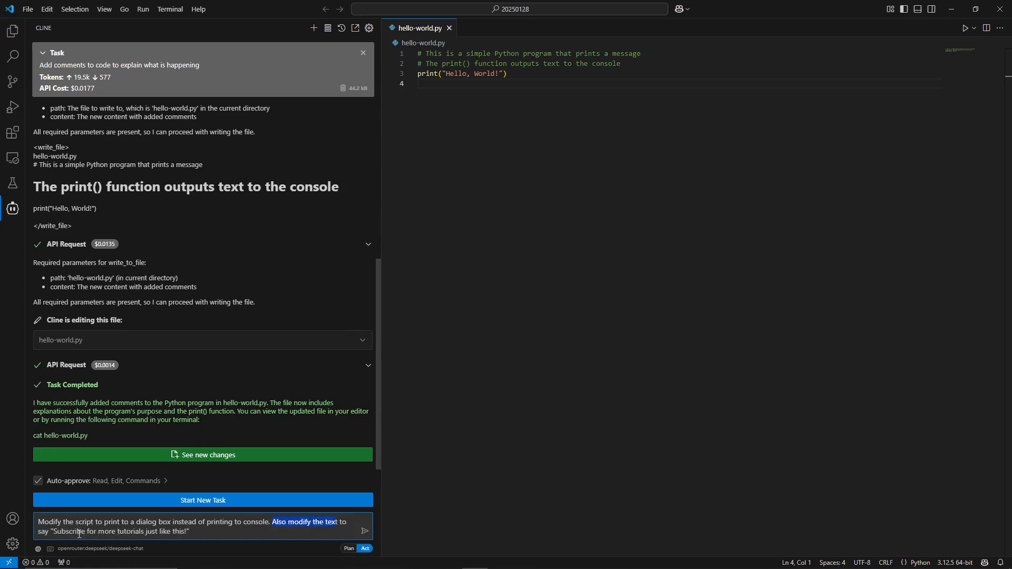
{"action": "left_click_drag", "start_coordinate": [94, 532], "coordinate": [132, 534]}
{"action": "left_click", "coordinate": [208, 533]}
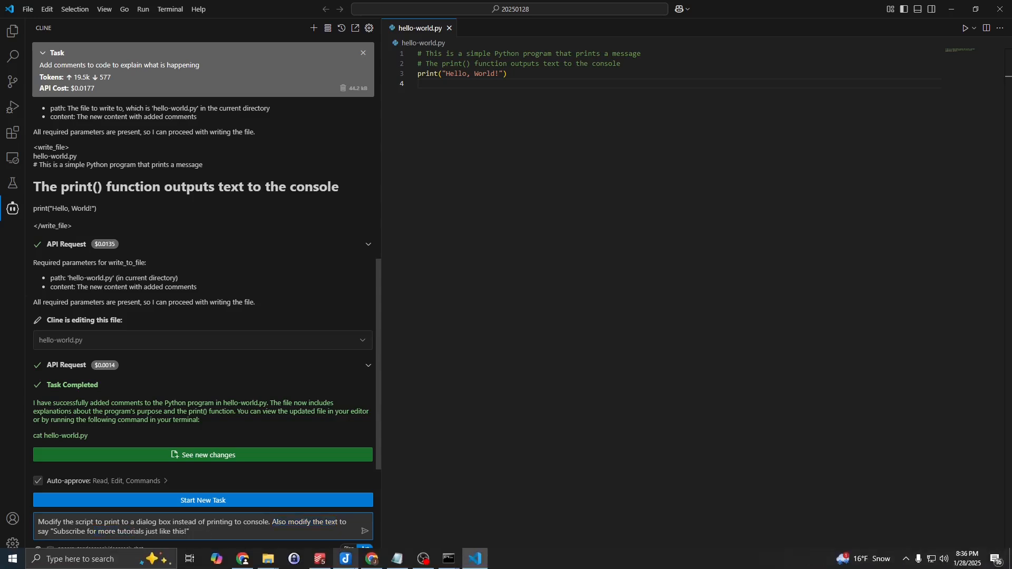
{"action": "key", "text": "Return"}
Approve running python hello-world.py in the terminal and dismiss the message dialog it opens.
{"action": "left_click", "coordinate": [557, 377]}
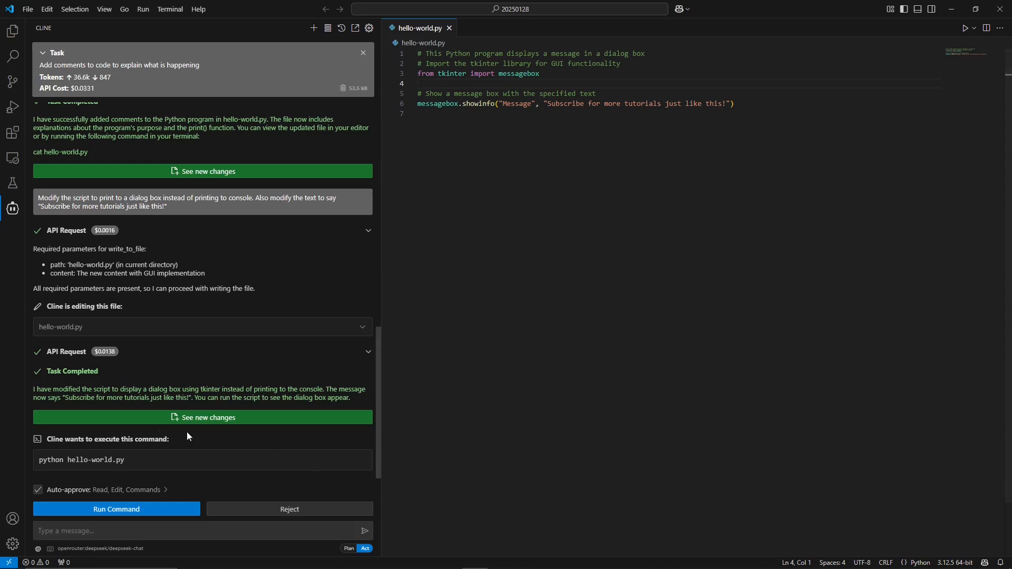
{"action": "left_click", "coordinate": [103, 490]}
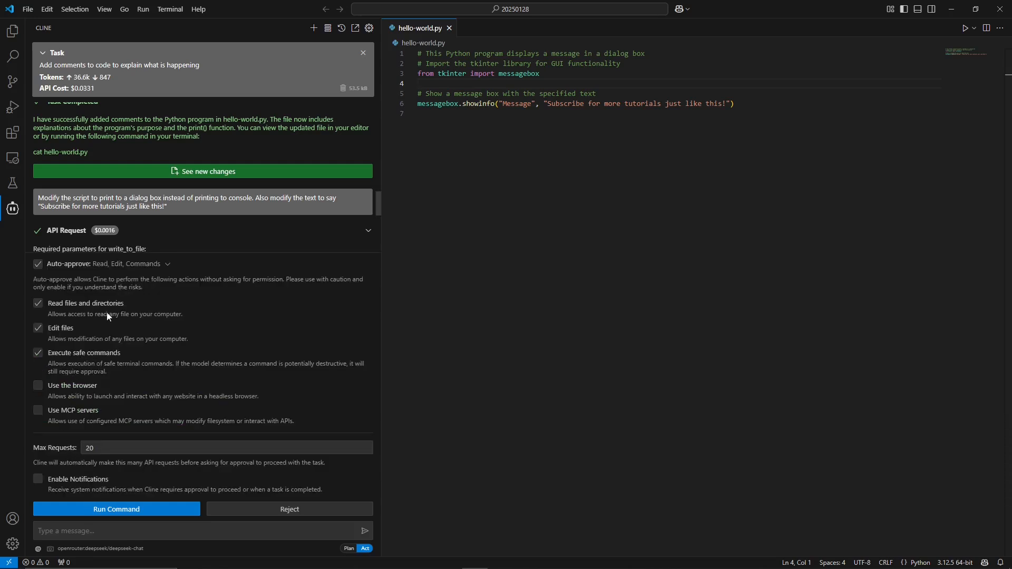
{"action": "left_click", "coordinate": [103, 264]}
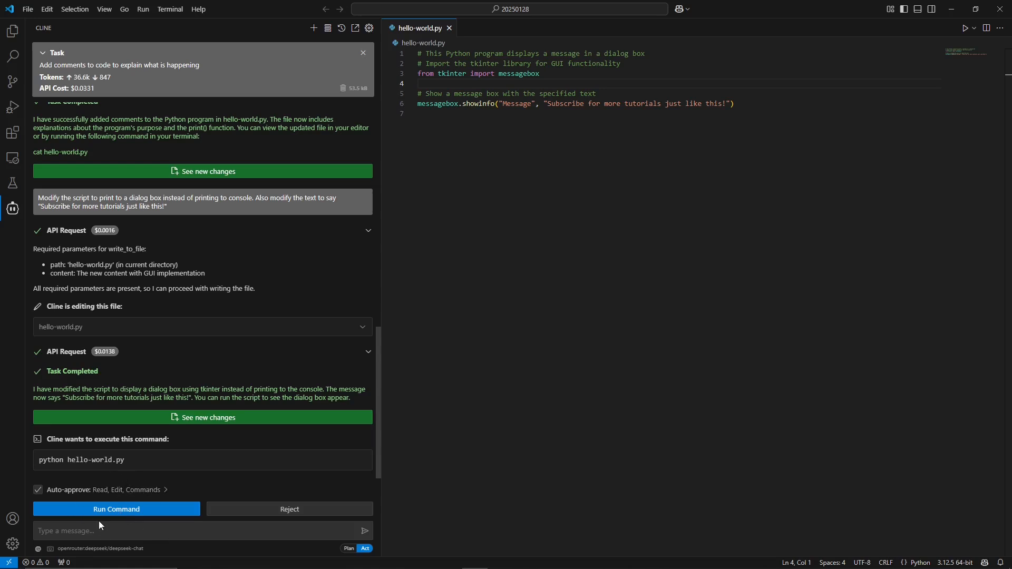
{"action": "left_click", "coordinate": [131, 515]}
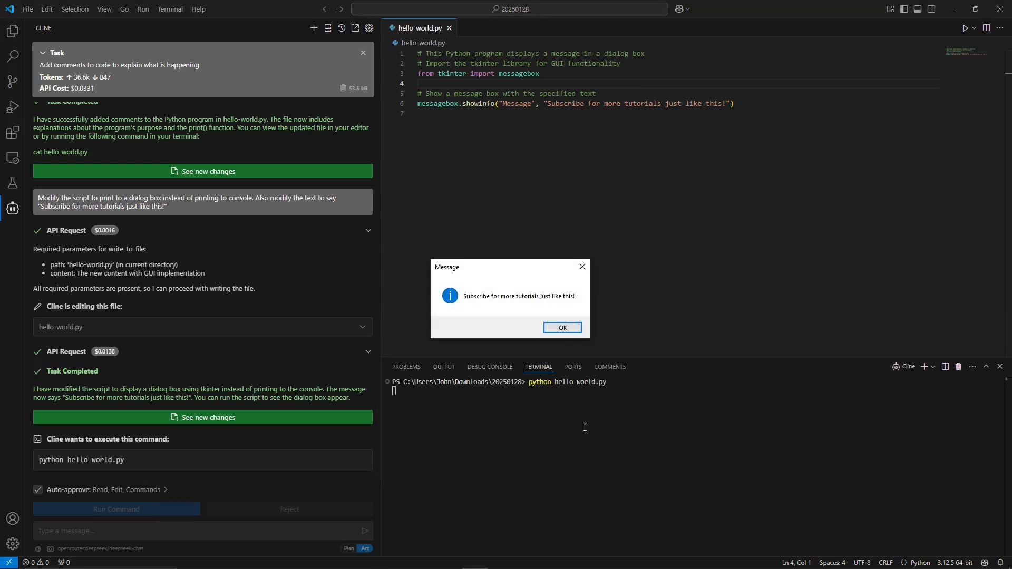
{"action": "left_click_drag", "start_coordinate": [449, 270], "coordinate": [457, 195]}
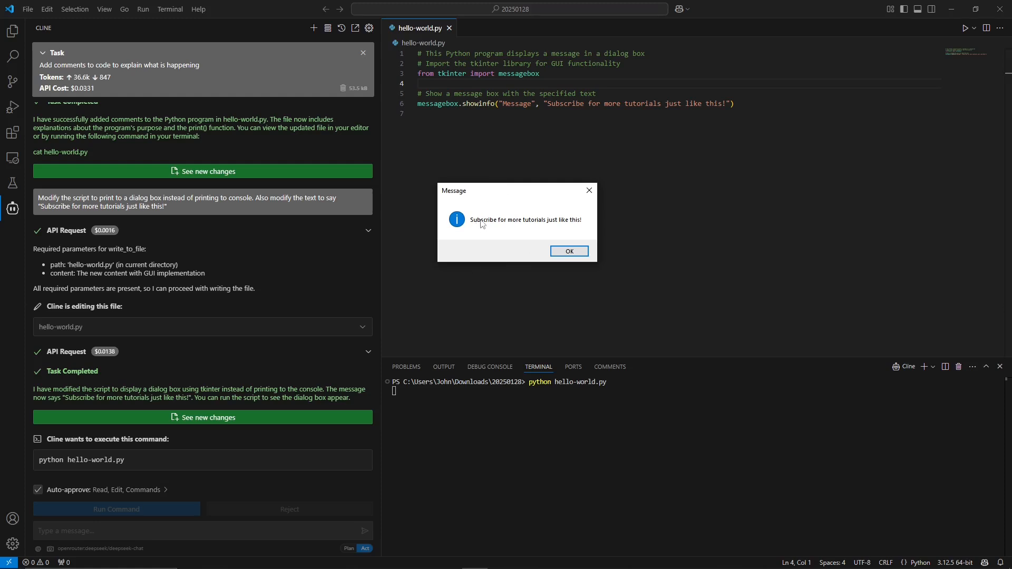
{"action": "key", "text": "Return"}
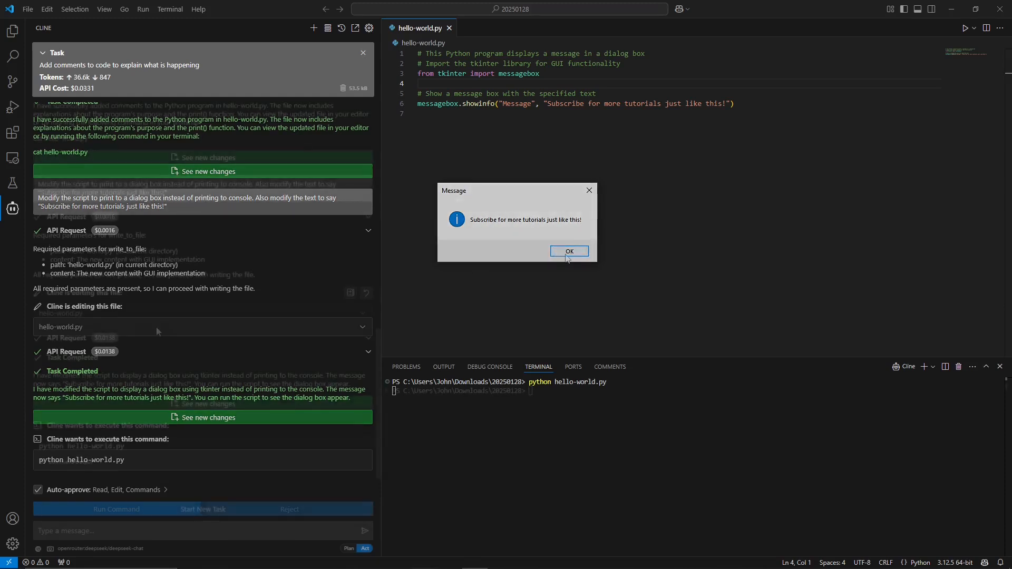